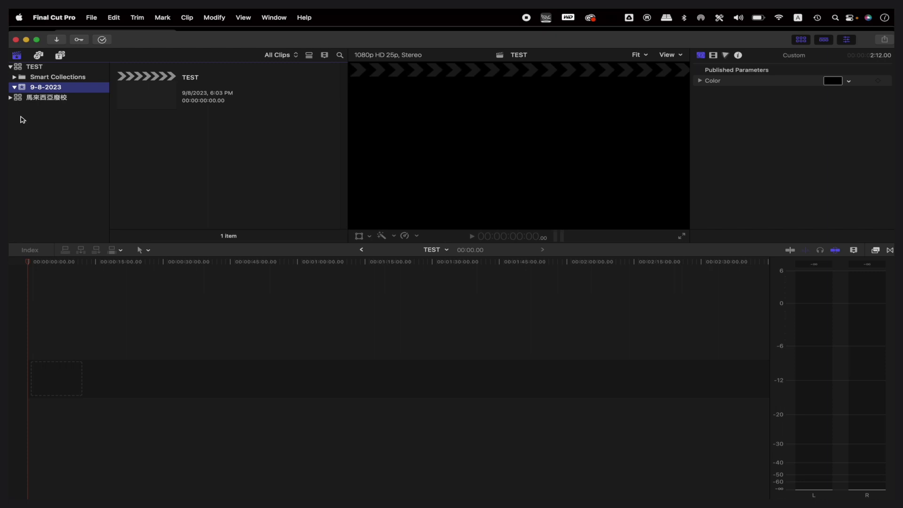
Show the TEST library's properties in the Inspector, with its storage size and cache location
left_click(40, 69)
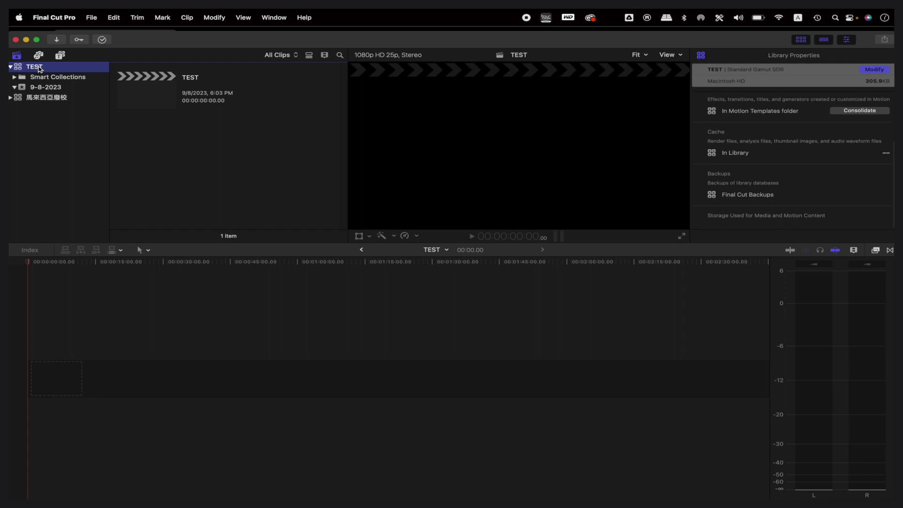
left_click(149, 92)
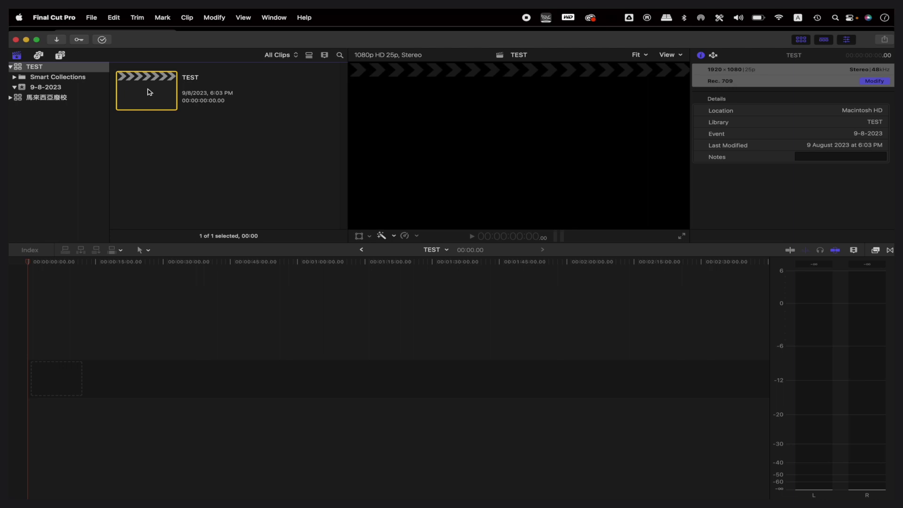
left_click(65, 211)
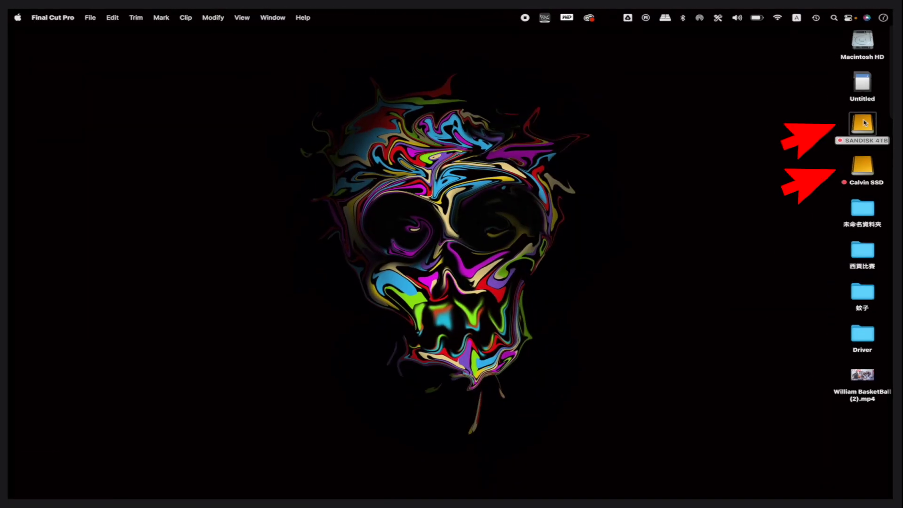
Open the Calvin SSD drive and browse its 圖片素材 folder
left_click(864, 166)
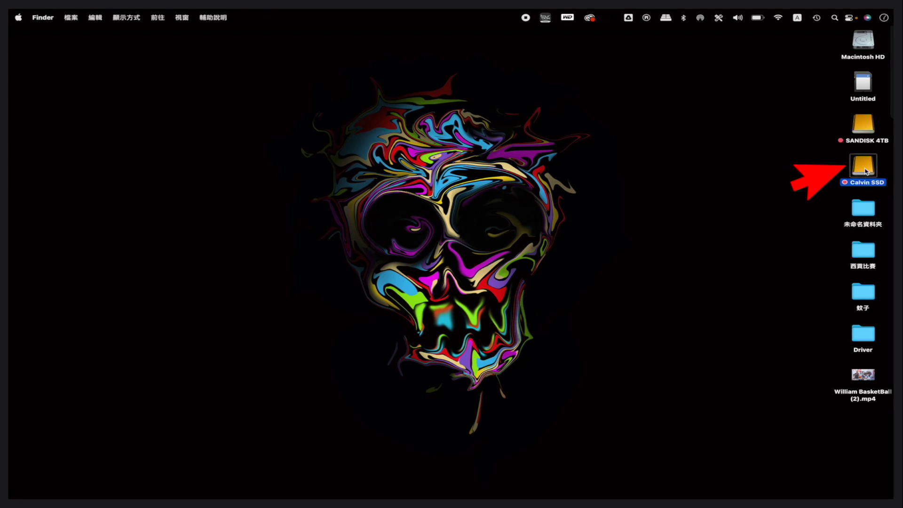
double_click(866, 169)
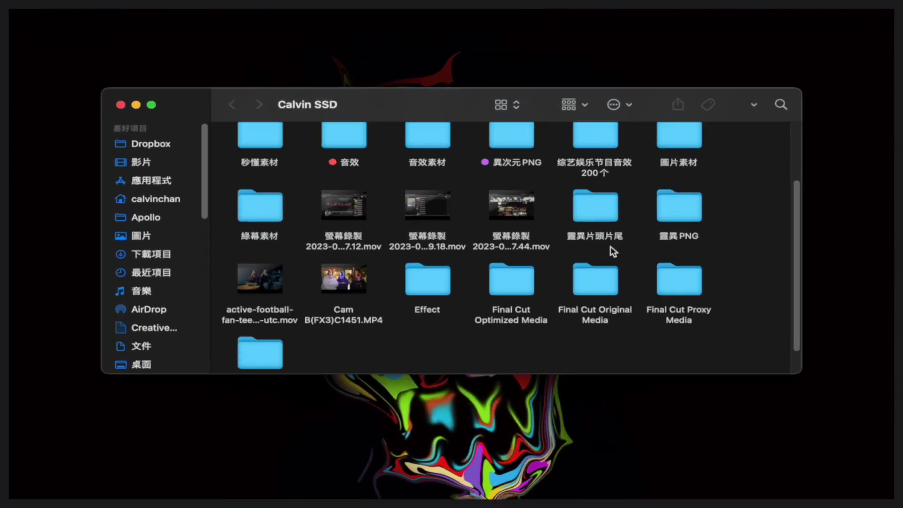
scroll(613, 252, "up", 3)
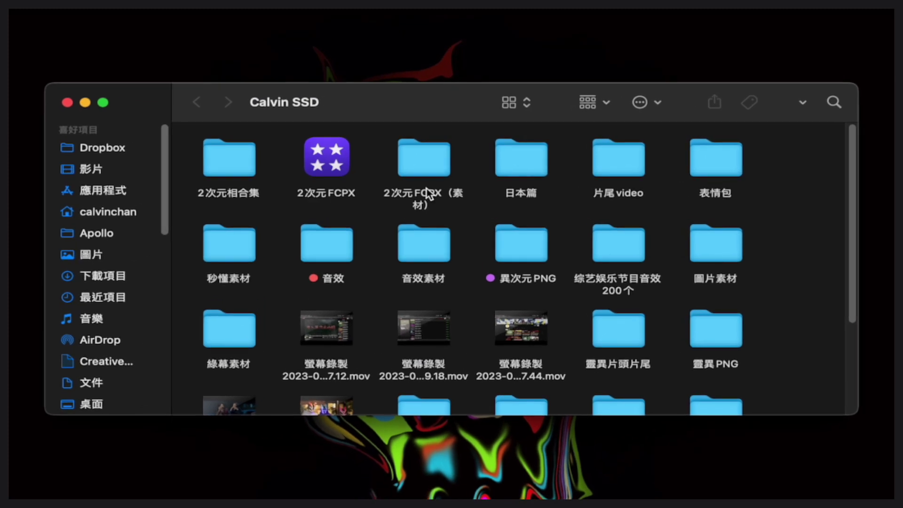
left_click(716, 167)
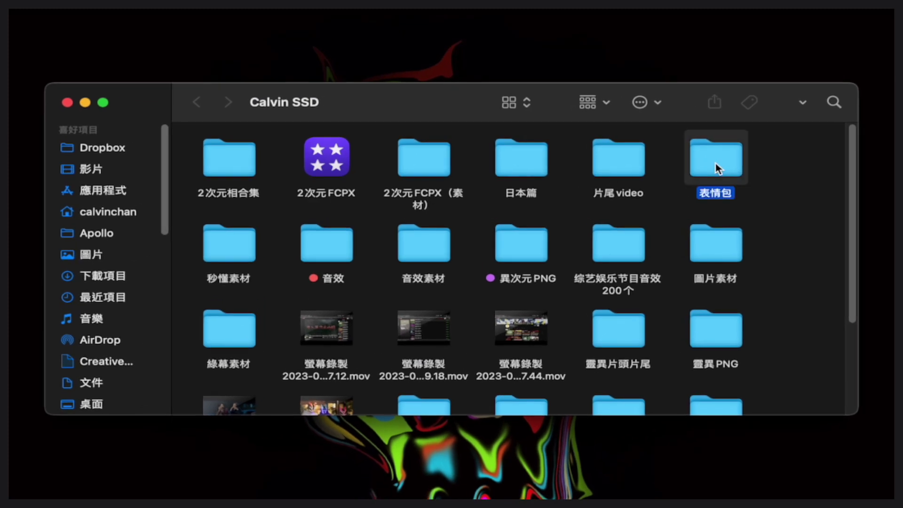
double_click(716, 245)
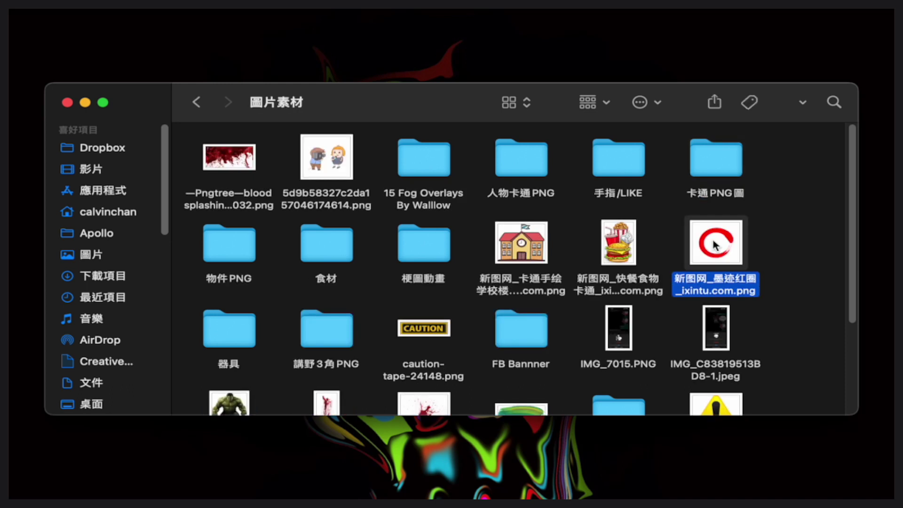
scroll(658, 263, "down", 3)
scroll(655, 290, "up", 4)
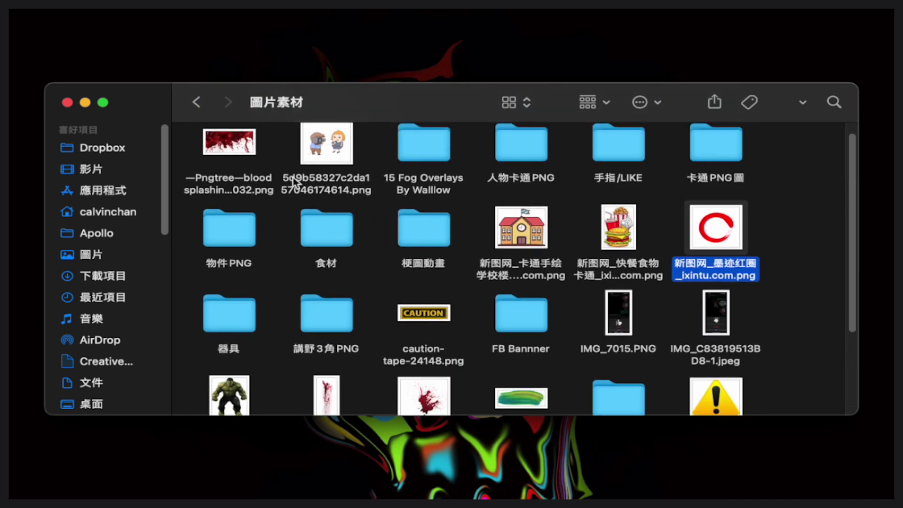
scroll(354, 318, "down", 2)
scroll(282, 212, "up", 2)
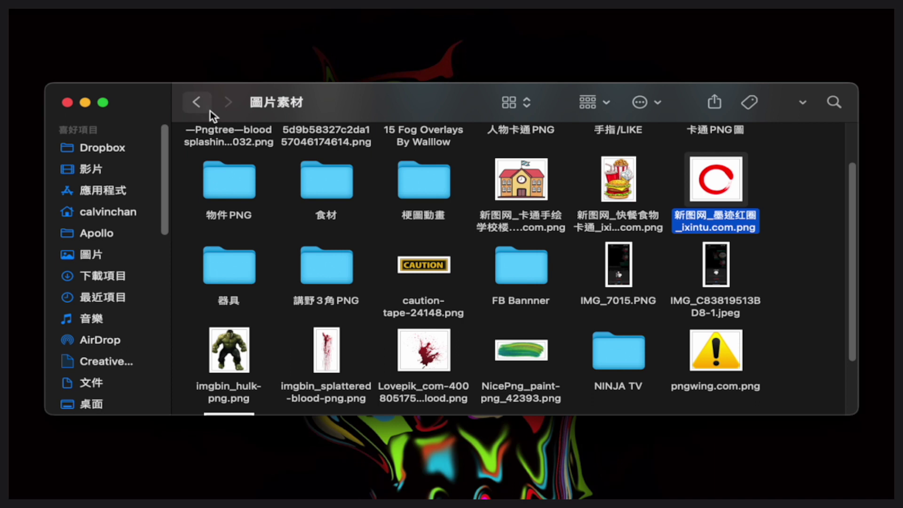
left_click(200, 105)
Look through the 音效 and 開心音效 folders, then close the Calvin SSD window
double_click(337, 254)
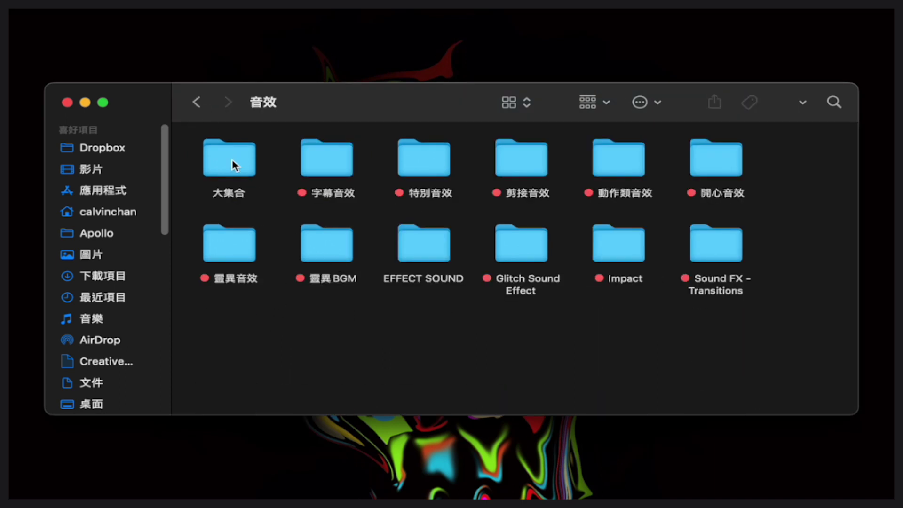
double_click(716, 170)
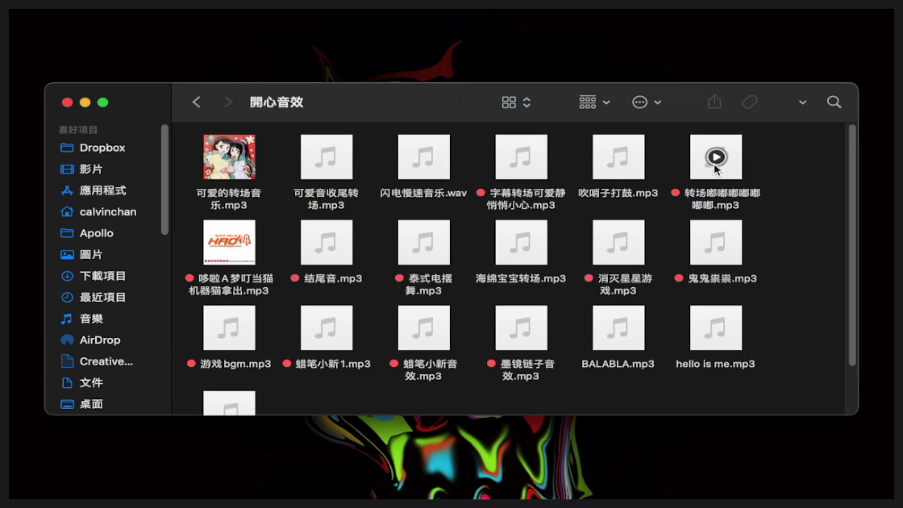
scroll(520, 250, "down", 3)
left_click(203, 105)
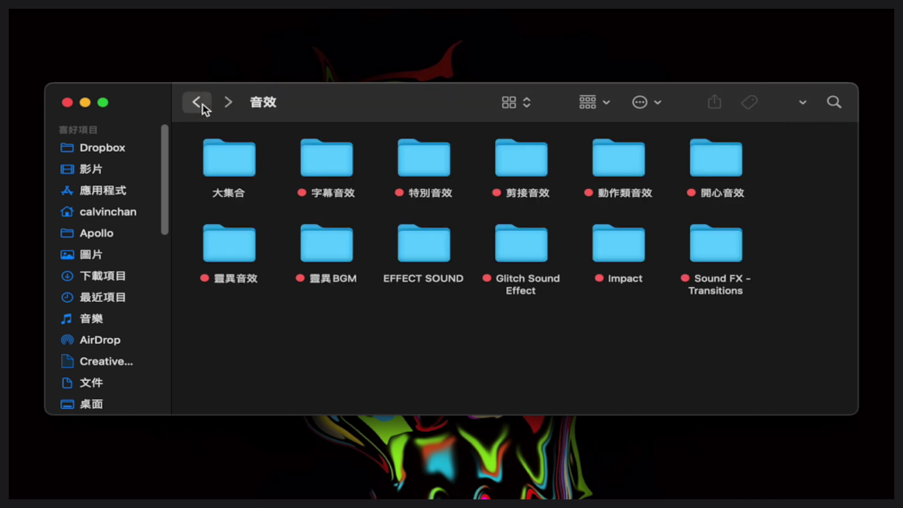
left_click(202, 105)
scroll(271, 317, "down", 2)
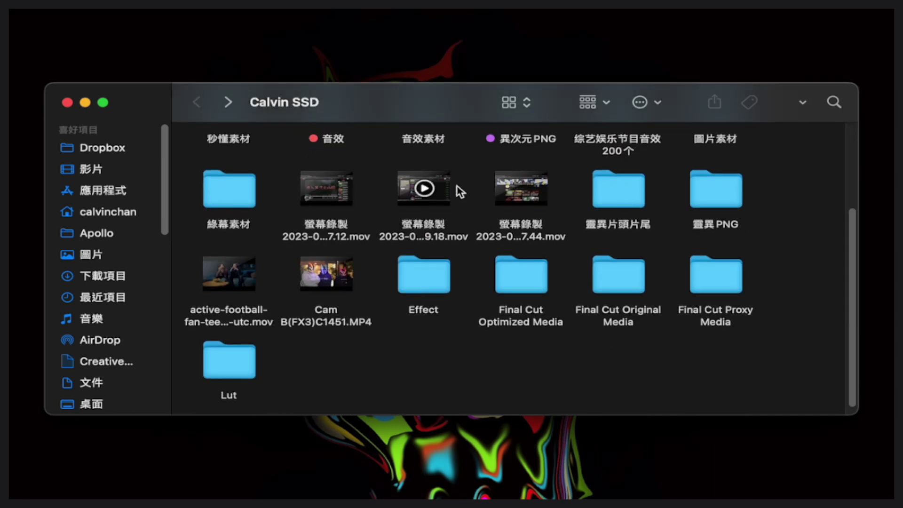
scroll(555, 218, "up", 3)
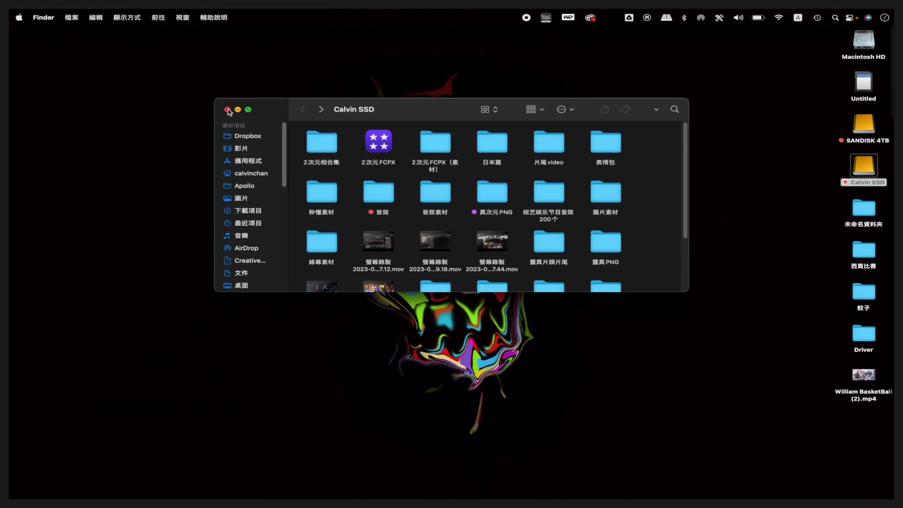
left_click(228, 110)
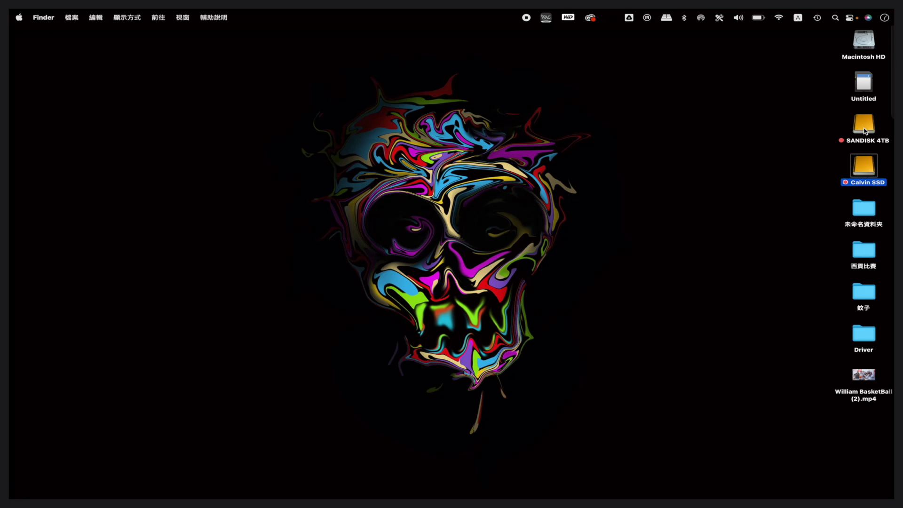
right_click(864, 131)
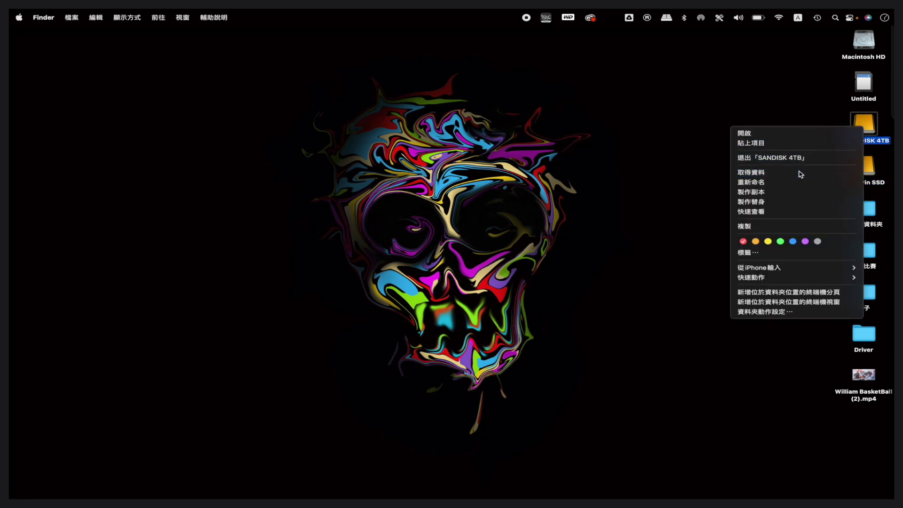
left_click(801, 174)
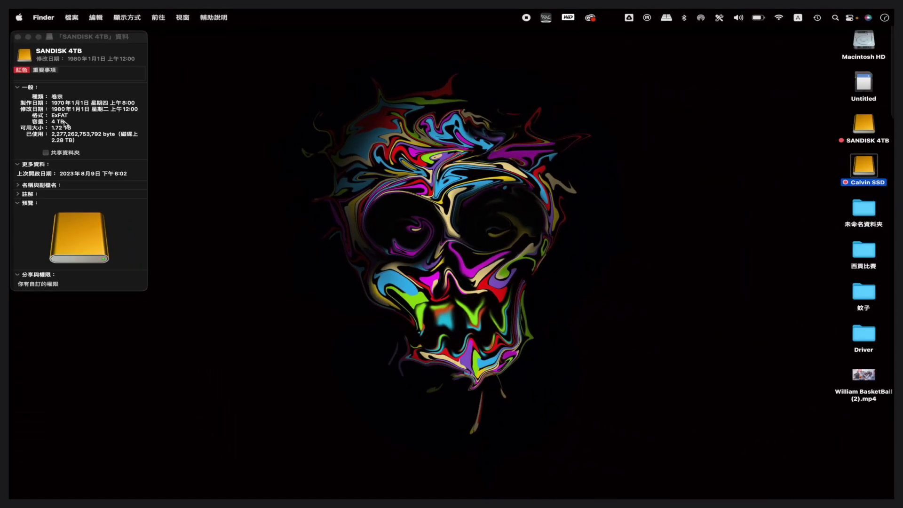
Create a new folder on the SANDISK 4TB drive
left_click(17, 37)
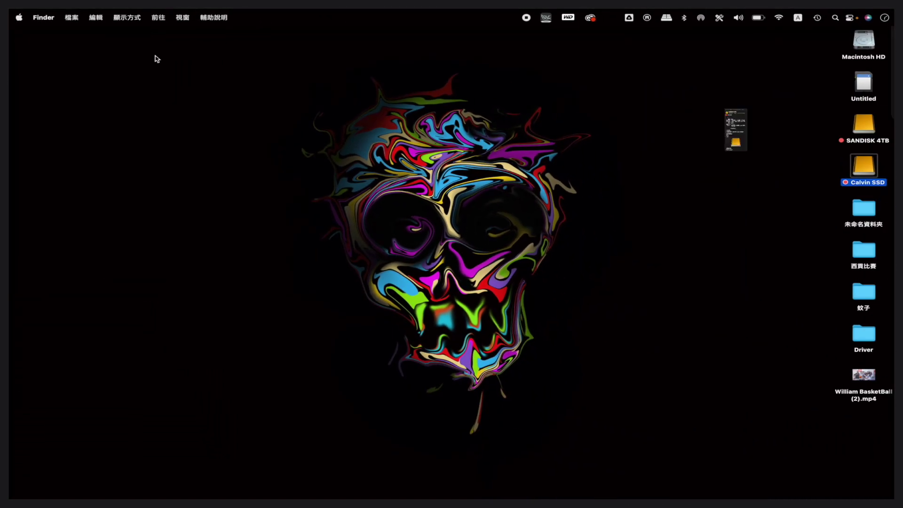
double_click(863, 130)
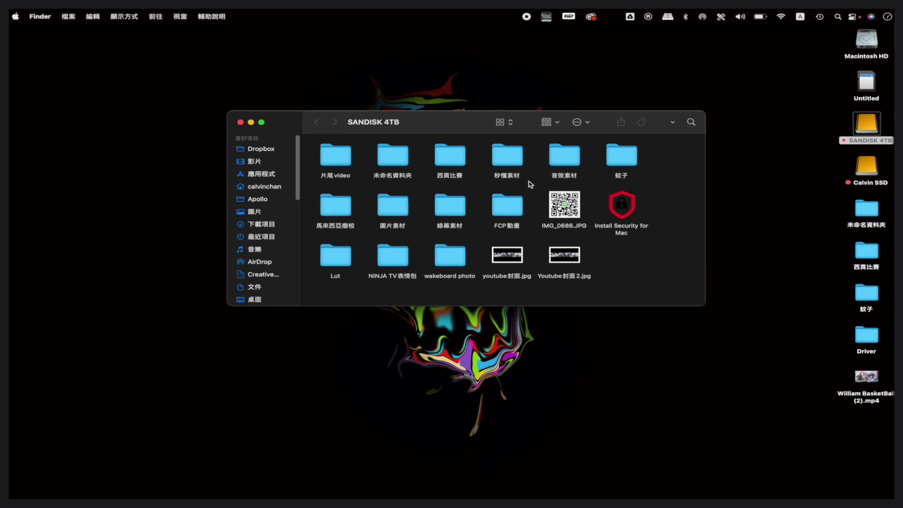
right_click(605, 256)
left_click(633, 262)
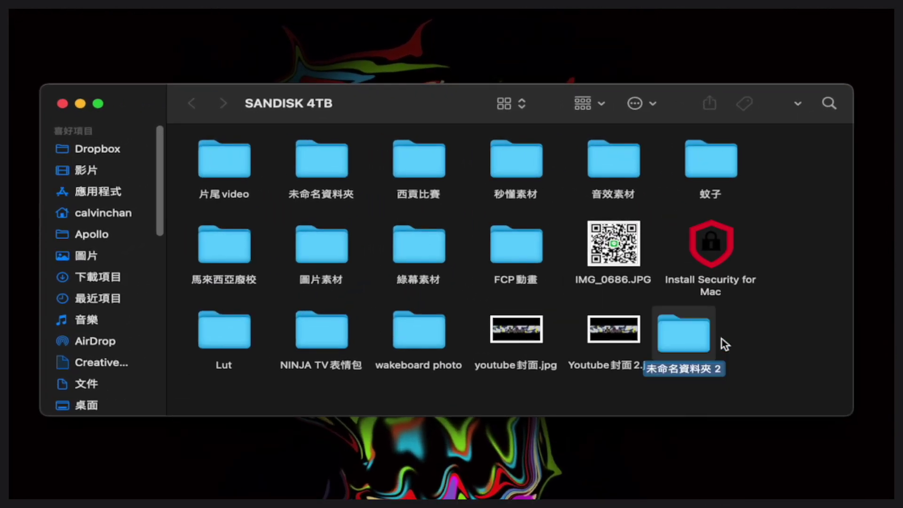
left_click_drag(678, 332, 726, 333)
Rename the new folder to BAsketball, open it, and select the Untitled drive
right_click(733, 343)
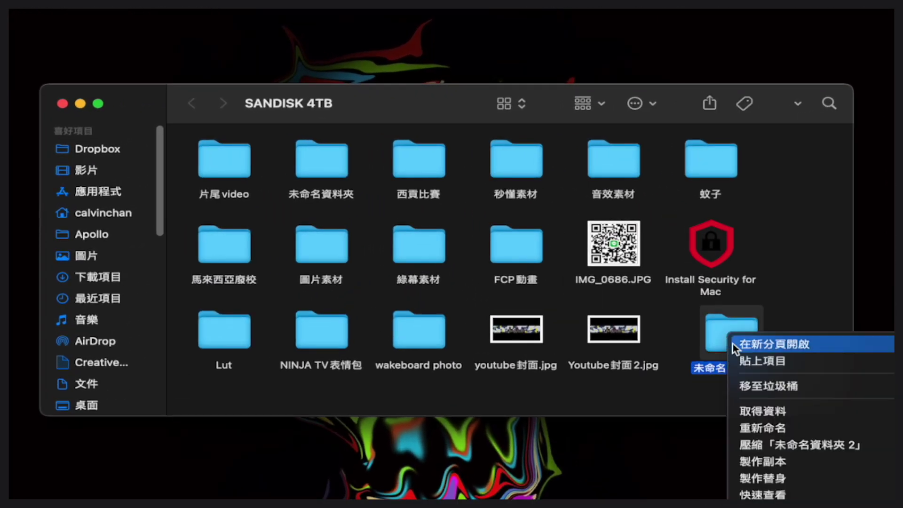
left_click(767, 428)
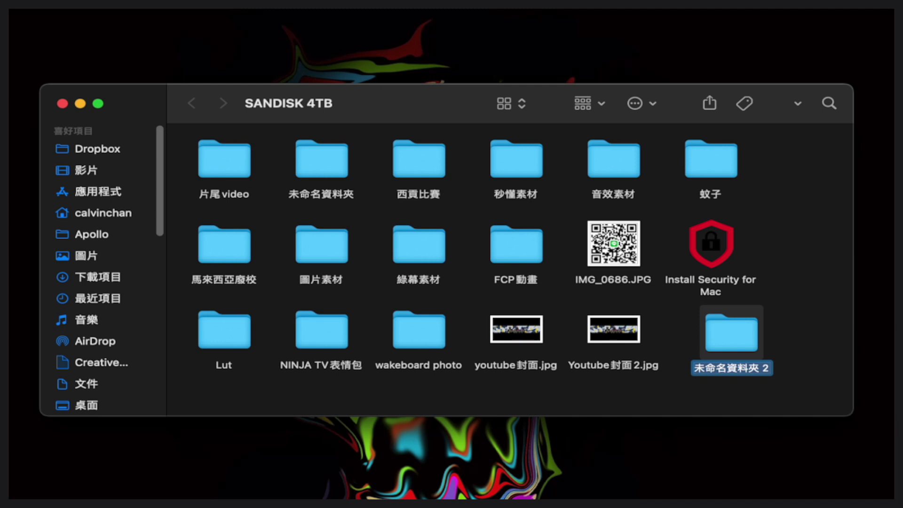
type("BAsketball")
key("Return")
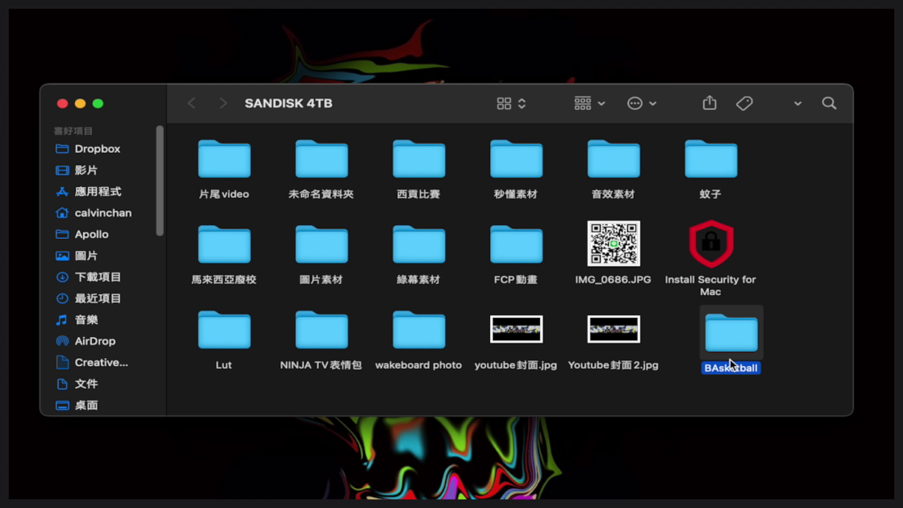
double_click(736, 351)
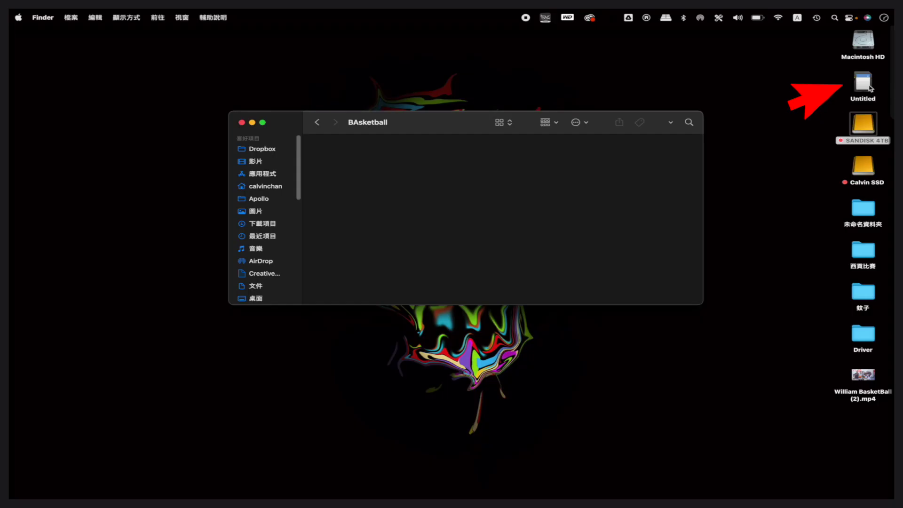
left_click(868, 89)
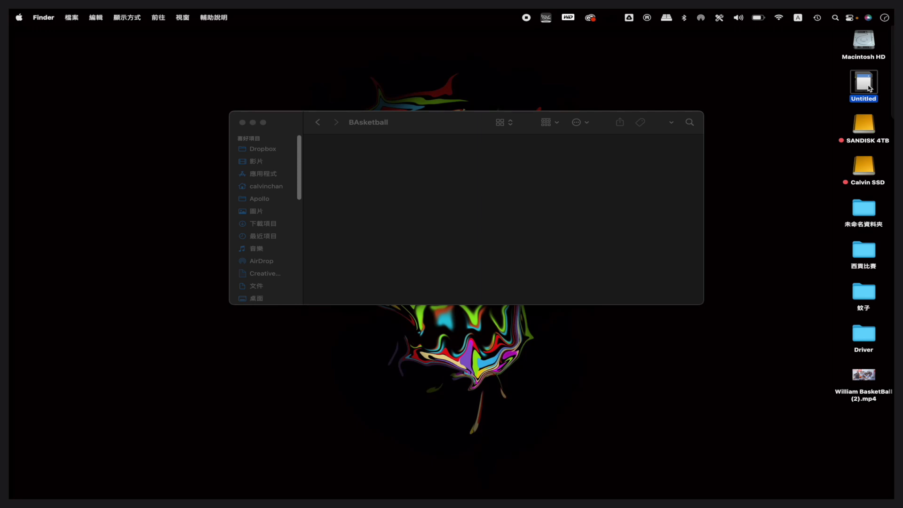
Move the VideoReCord folder from the Untitled drive into BAsketball and open it there
double_click(869, 88)
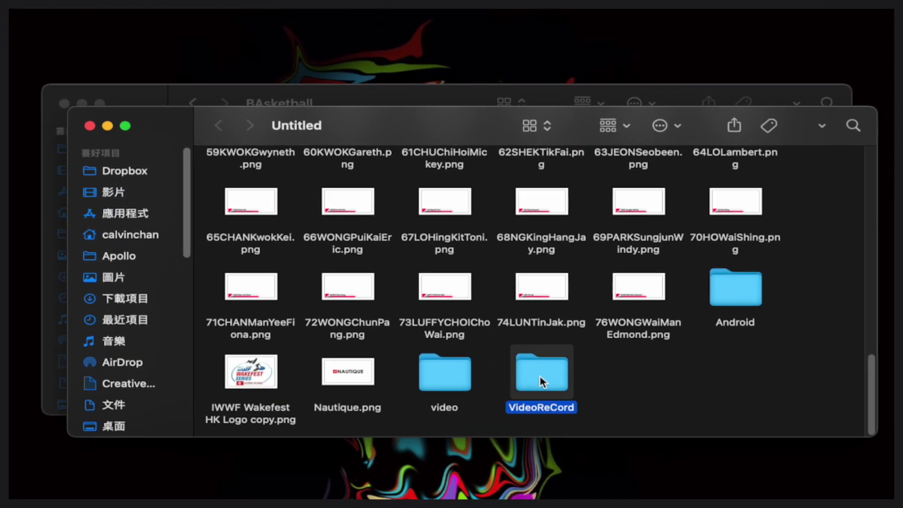
double_click(544, 381)
left_click(221, 131)
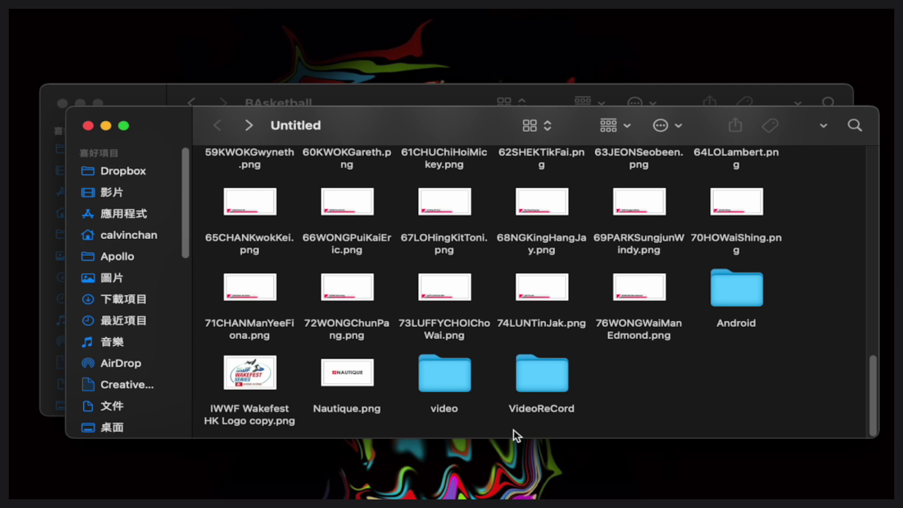
left_click(543, 388)
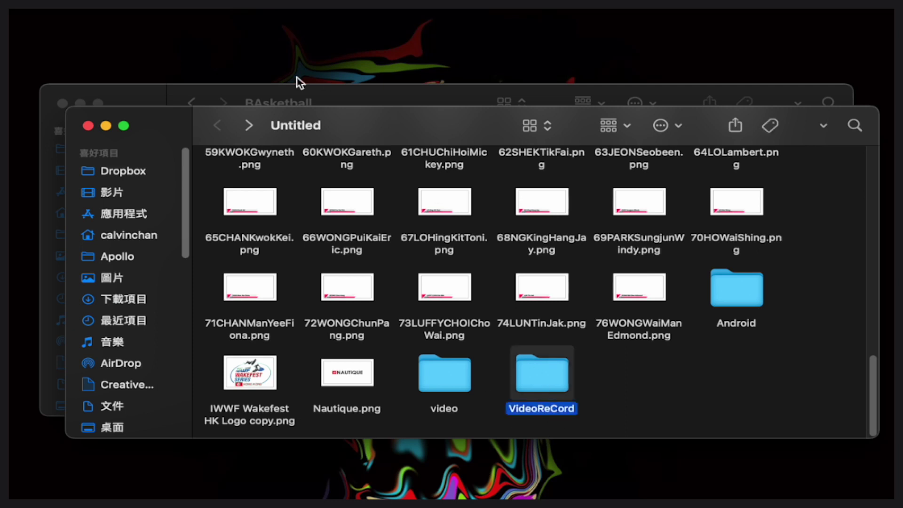
left_click(87, 126)
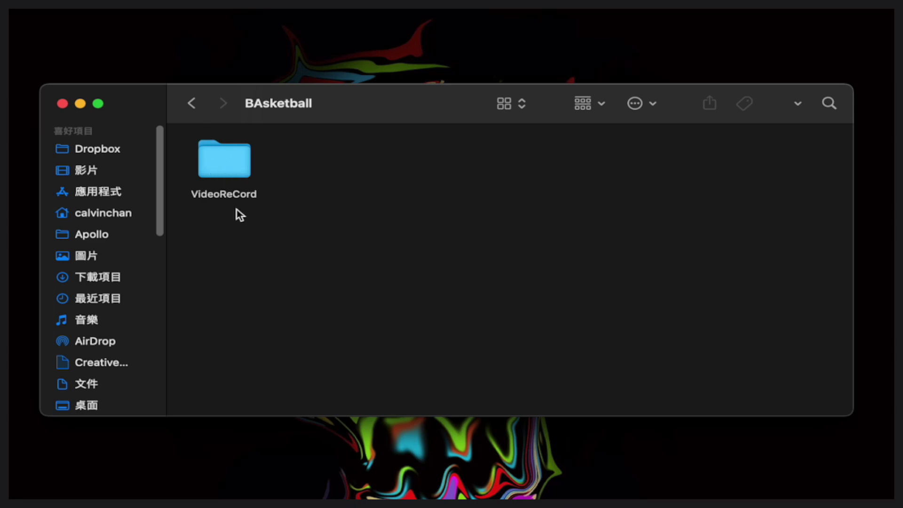
double_click(238, 168)
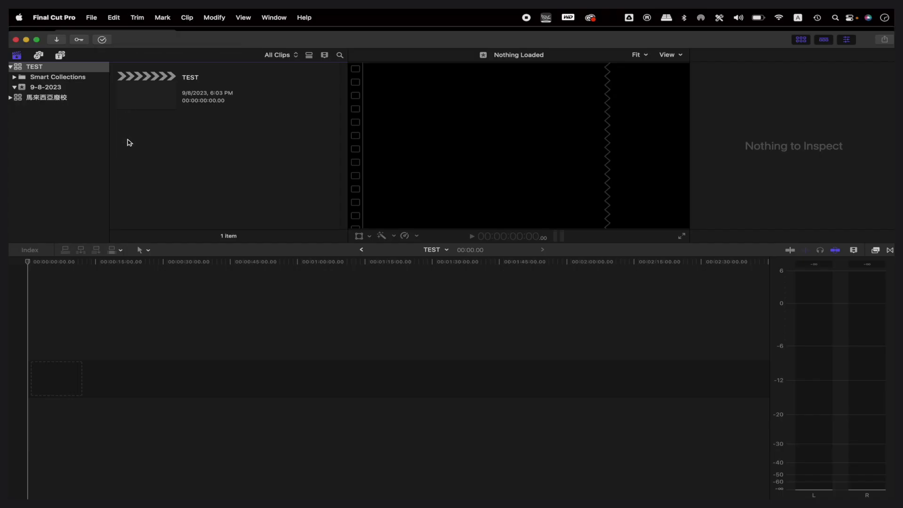
Create a new Final Cut library named Basketball, saved in SANDISK 4TB's BAsketball folder
left_click(96, 21)
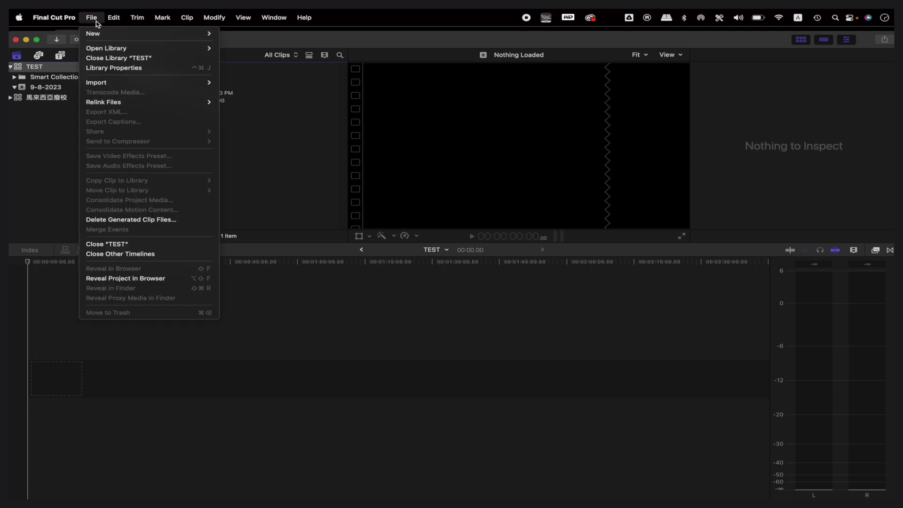
mouse_move(101, 34)
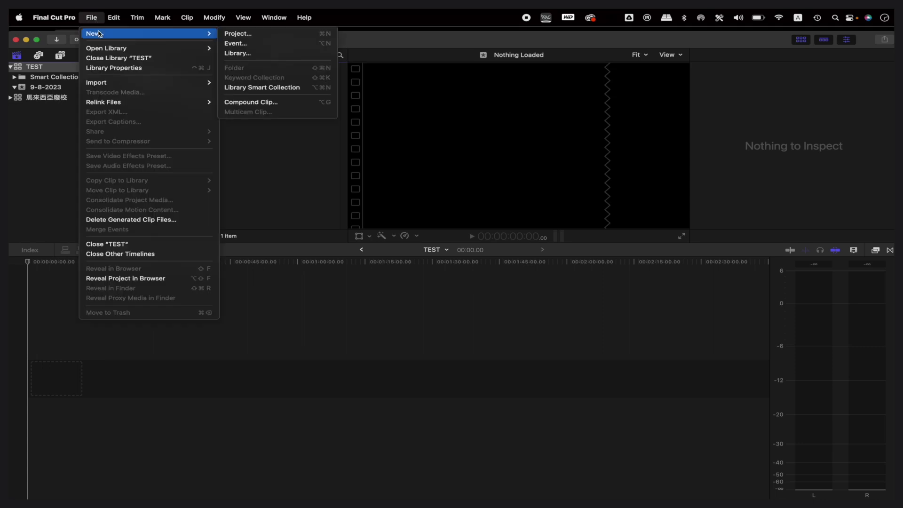
left_click(230, 53)
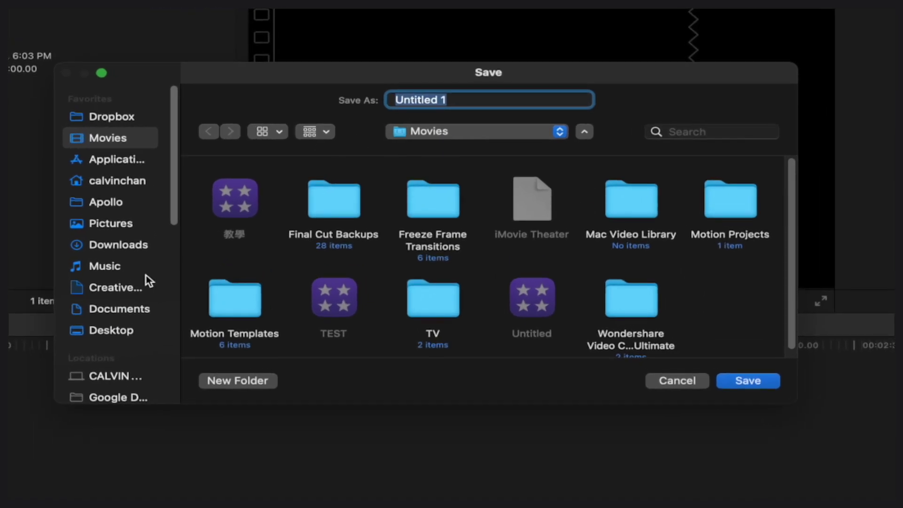
scroll(145, 280, "down", 5)
left_click(111, 319)
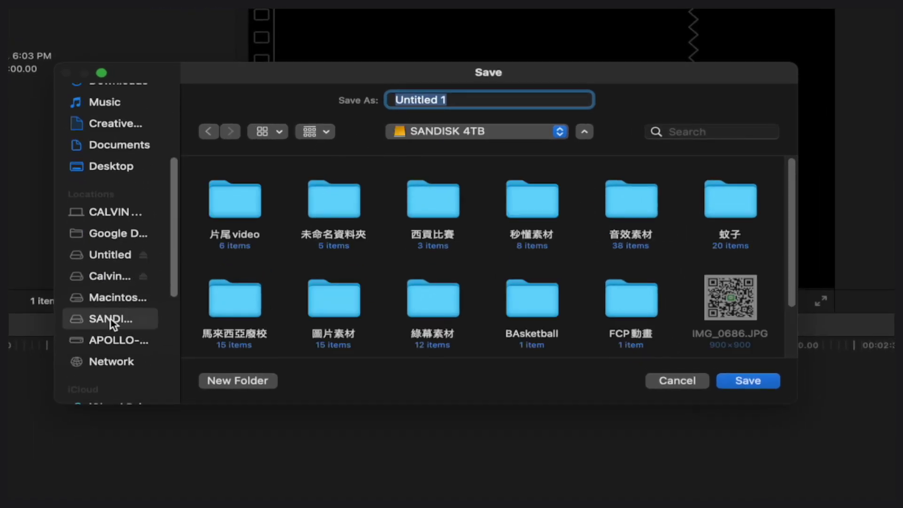
scroll(393, 258, "down", 3)
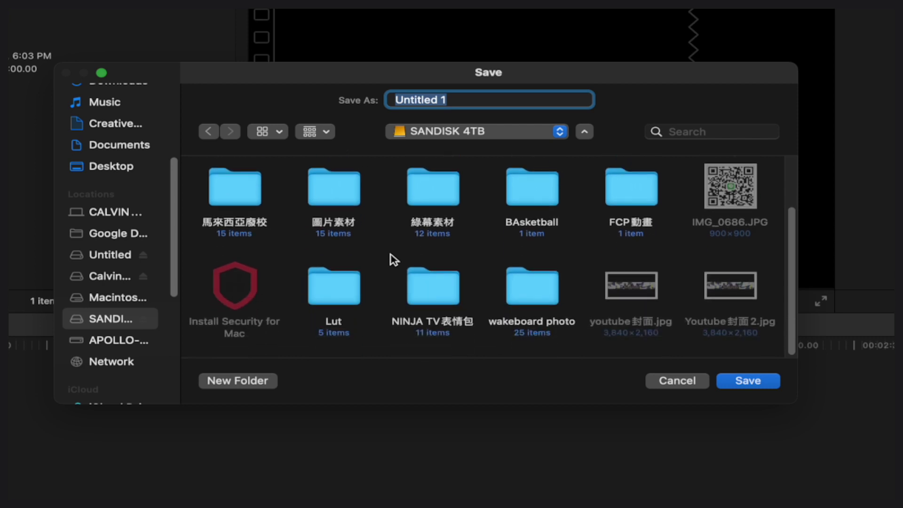
left_click(530, 192)
double_click(530, 191)
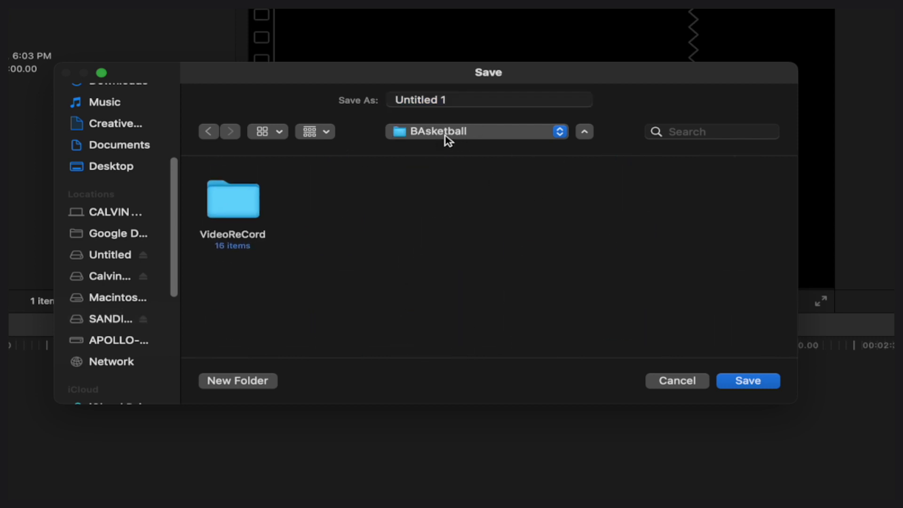
left_click_drag(463, 100, 396, 100)
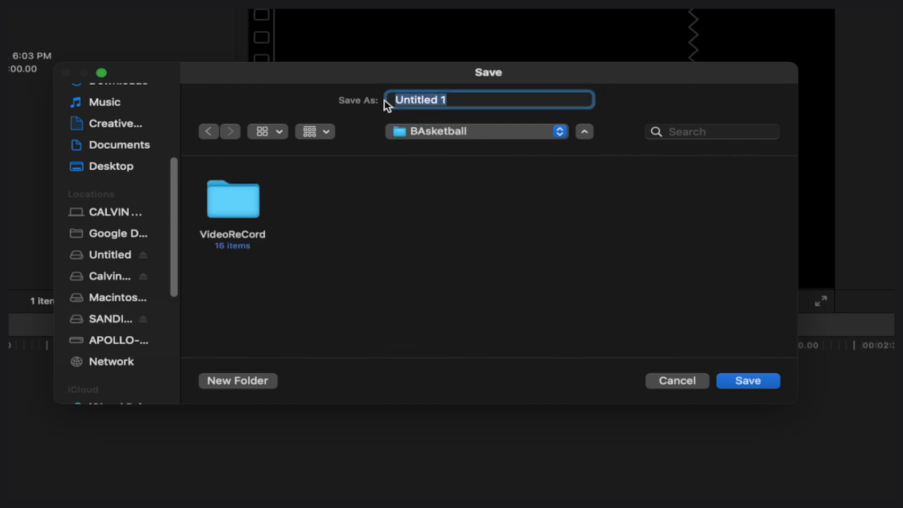
type("Basketball")
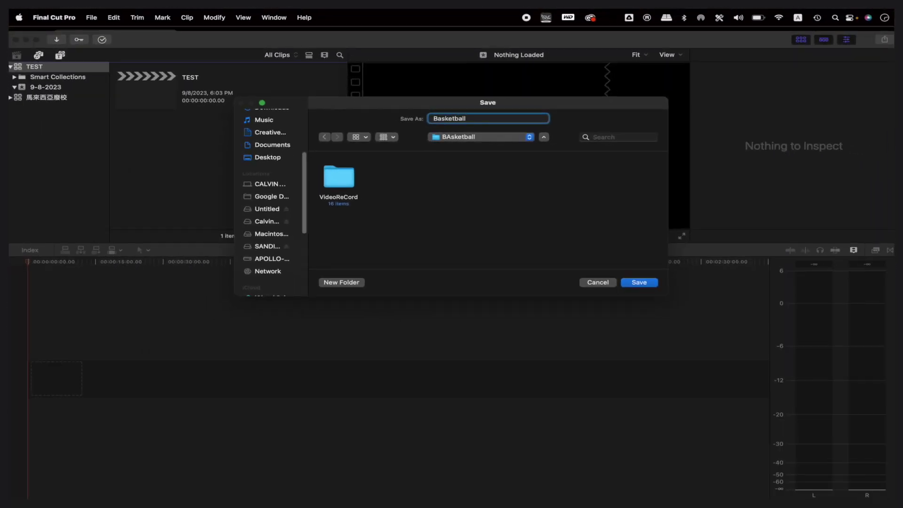
key("Return")
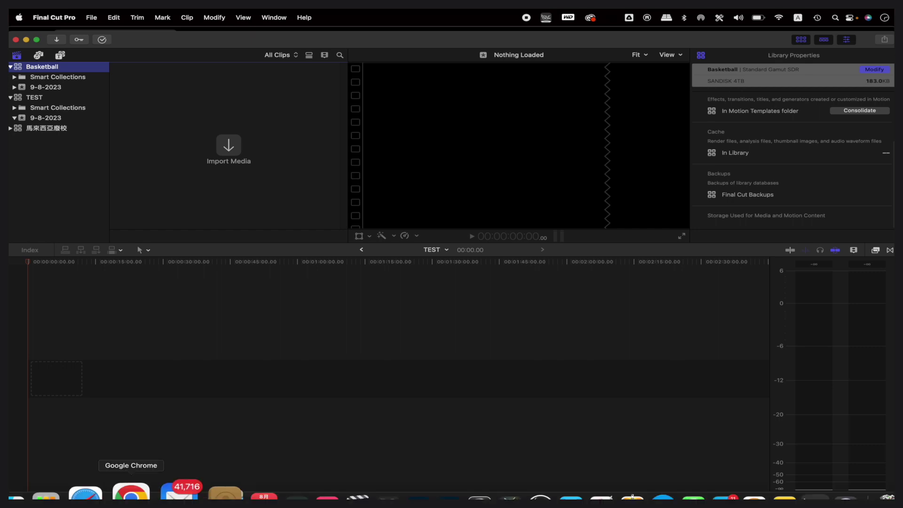
Check the Basketball library in Finder's BAsketball folder, then open Media Import
left_click(50, 472)
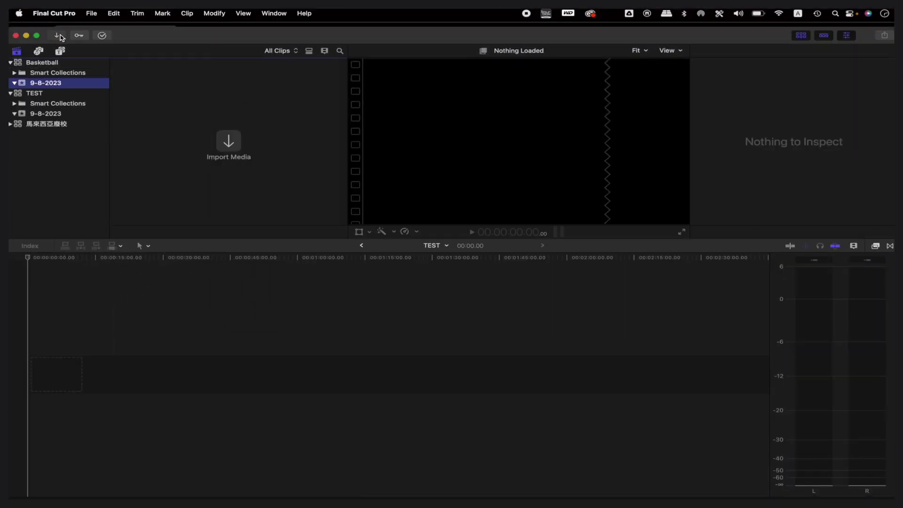
left_click(61, 38)
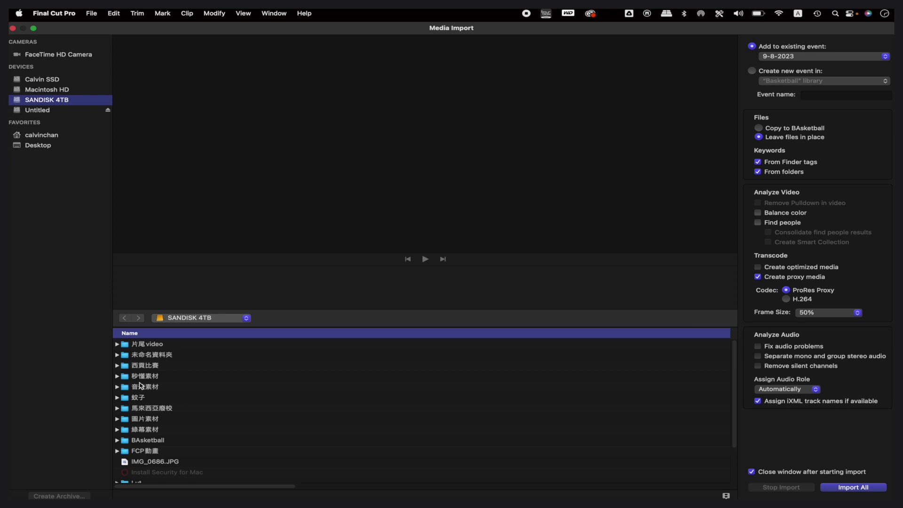
Import the VideoReCord folder from SANDISK 4TB > BAsketball into the Basketball library
left_click(121, 441)
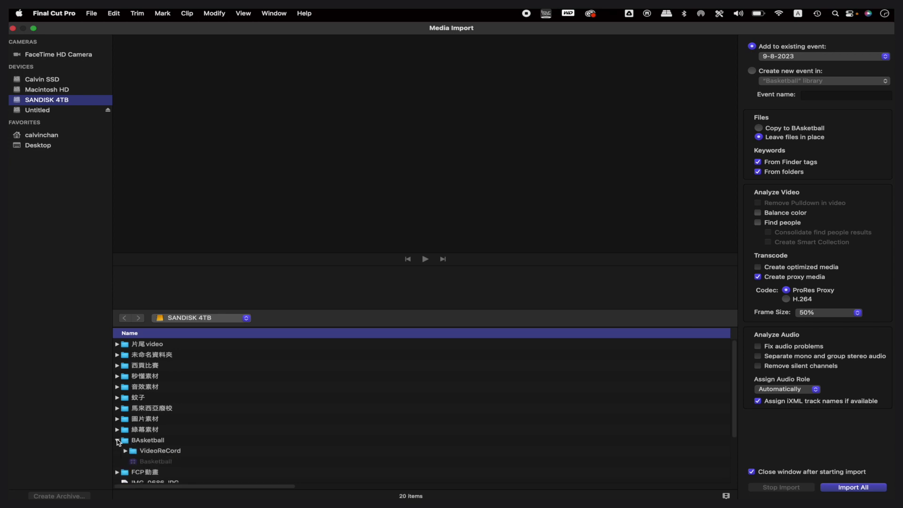
left_click(144, 454)
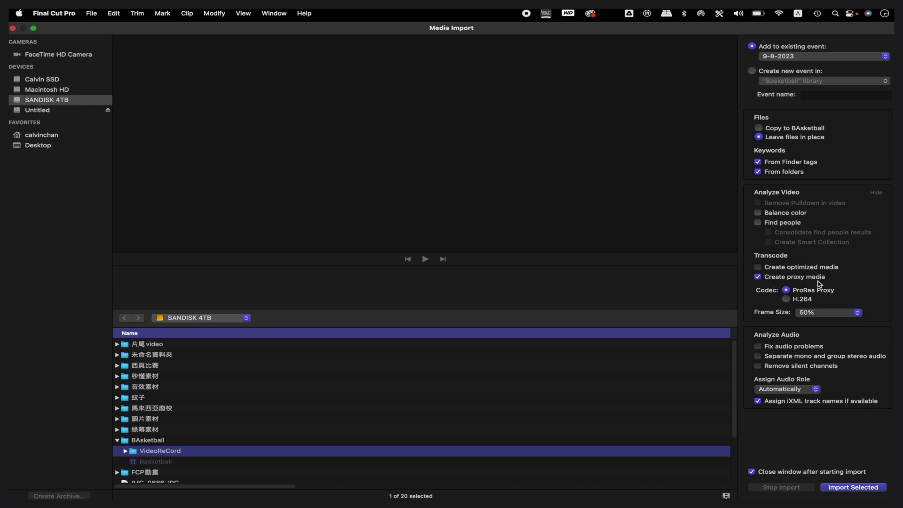
left_click(849, 490)
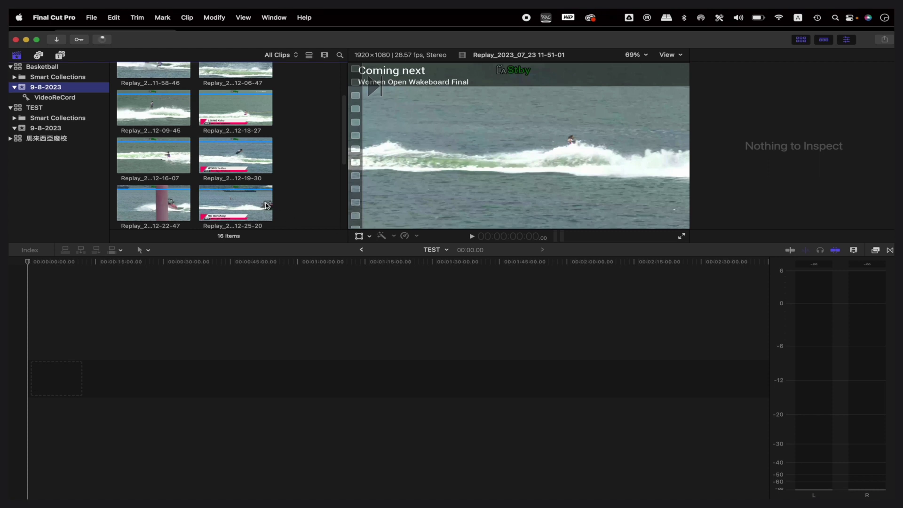
Rename the 9-8-2023 event to basketball, view the VideoReCord clips, and switch to Finder
left_click(59, 87)
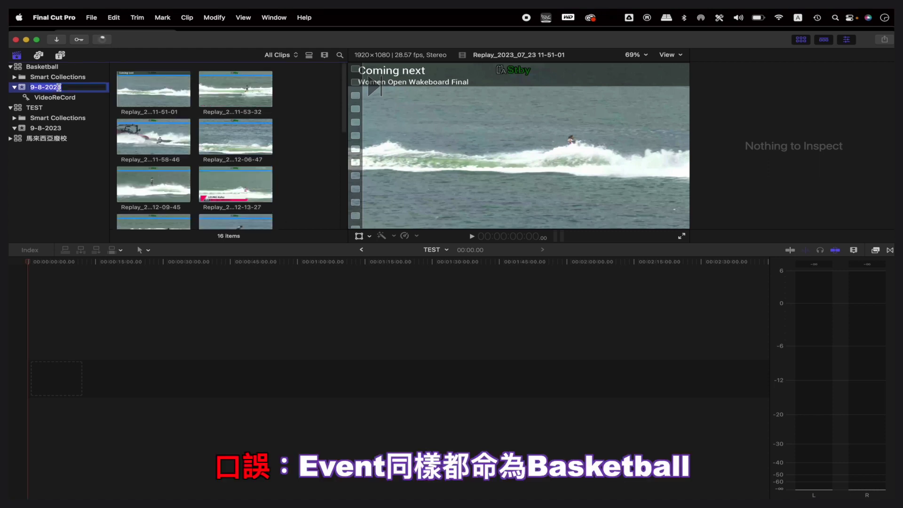
type("basketball")
key("Return")
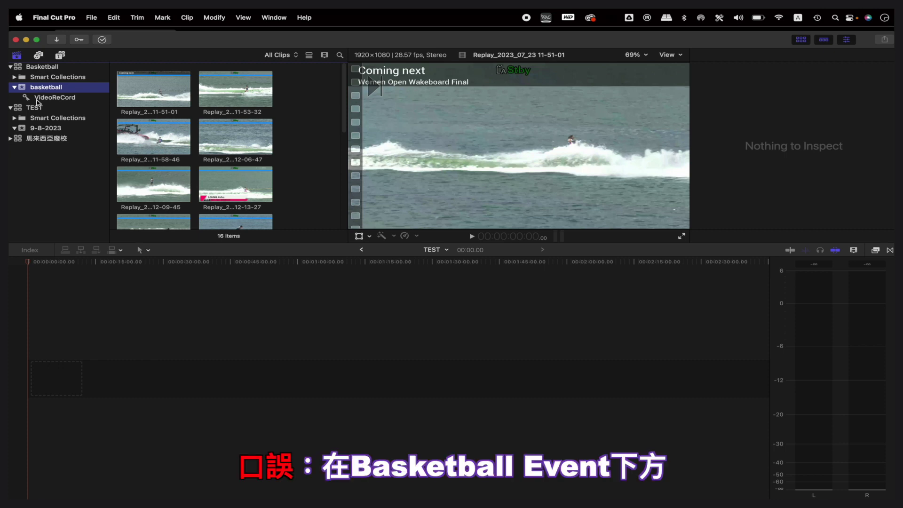
left_click(46, 99)
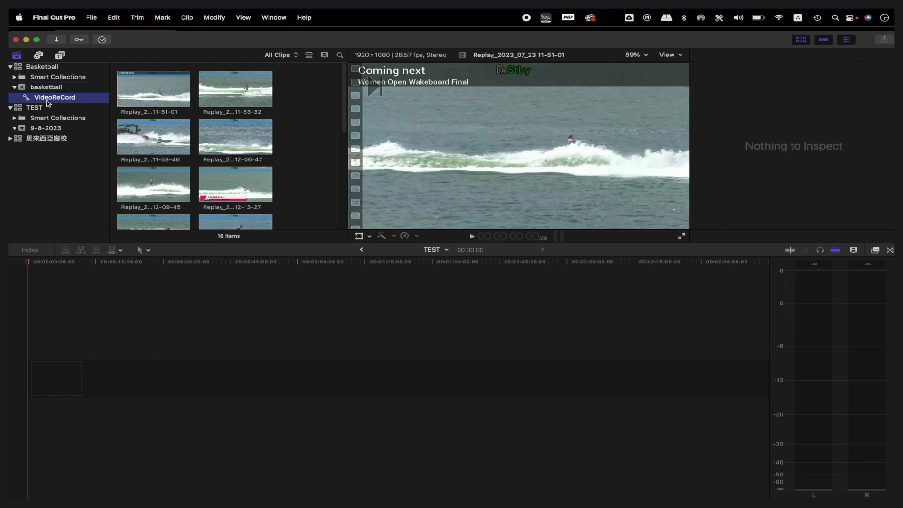
left_click(50, 475)
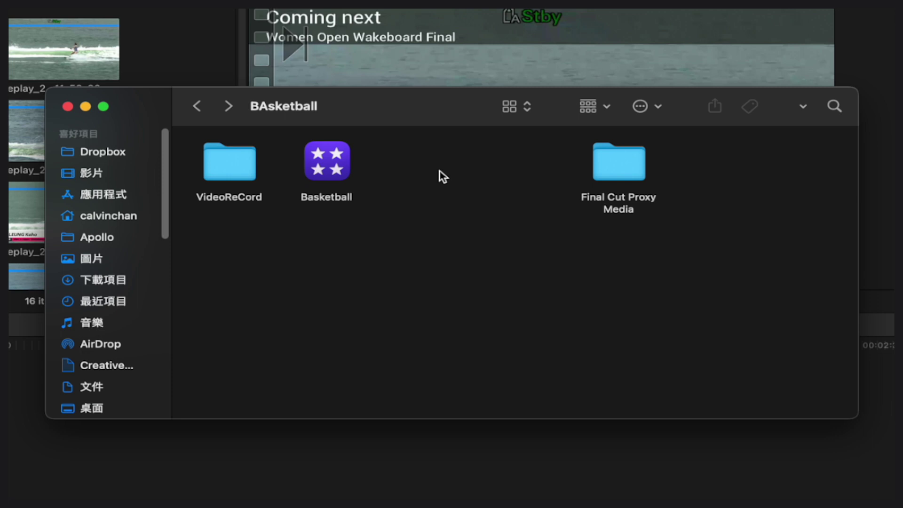
Inspect the proxy clips in Final Cut Proxy Media's 2023-07-23 folder, then go to Chrome
left_click_drag(621, 161, 435, 163)
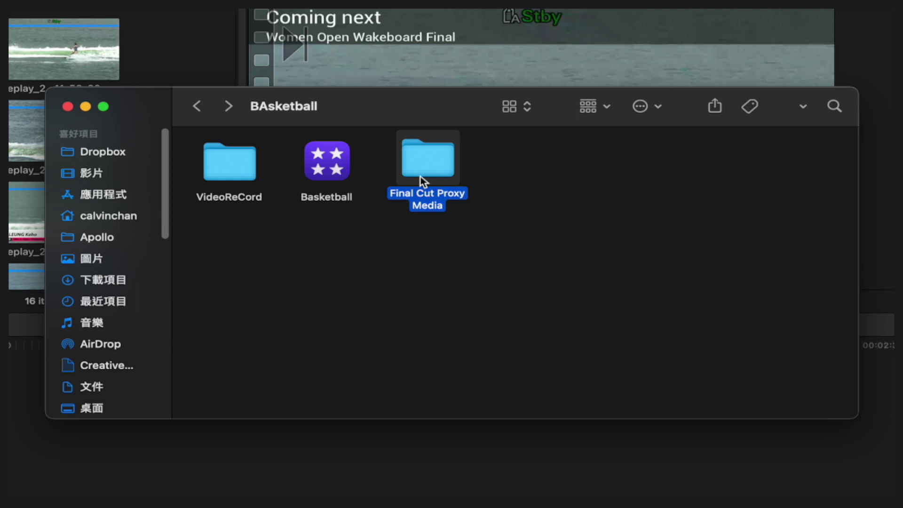
left_click(421, 227)
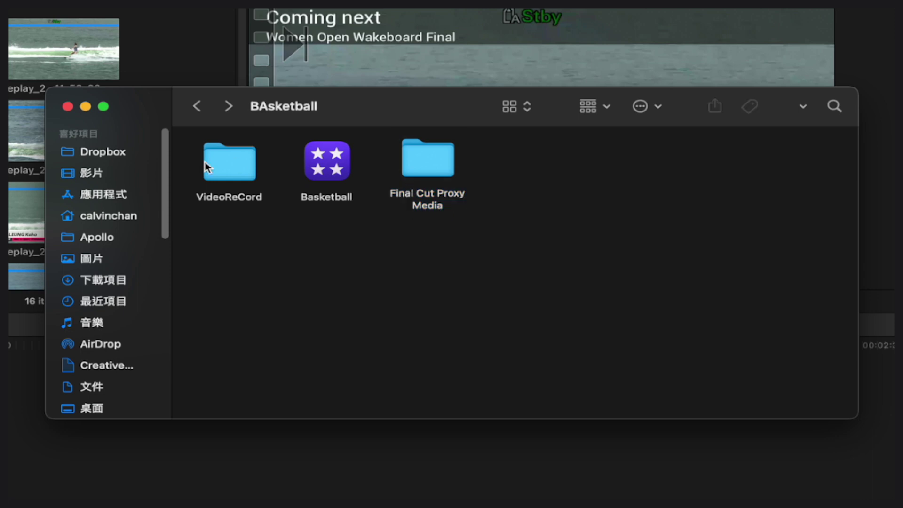
double_click(430, 155)
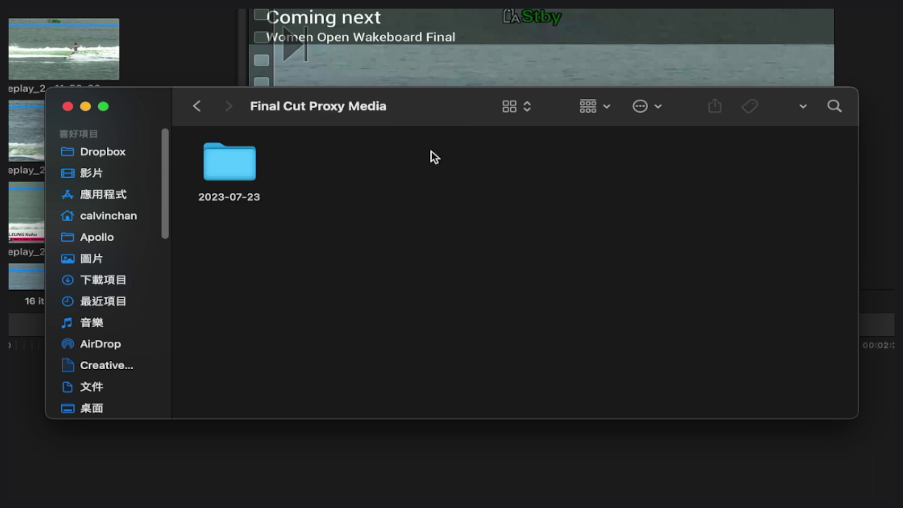
left_click(228, 173)
double_click(228, 173)
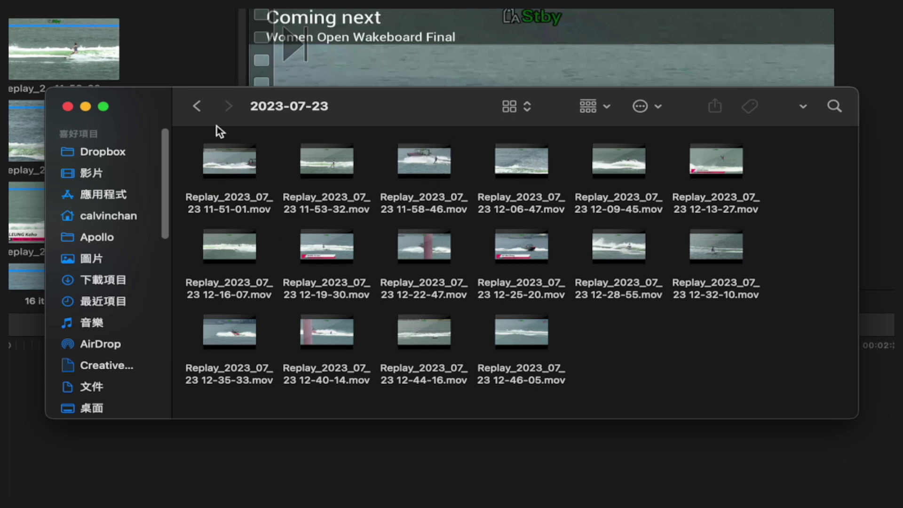
left_click(198, 107)
left_click(198, 108)
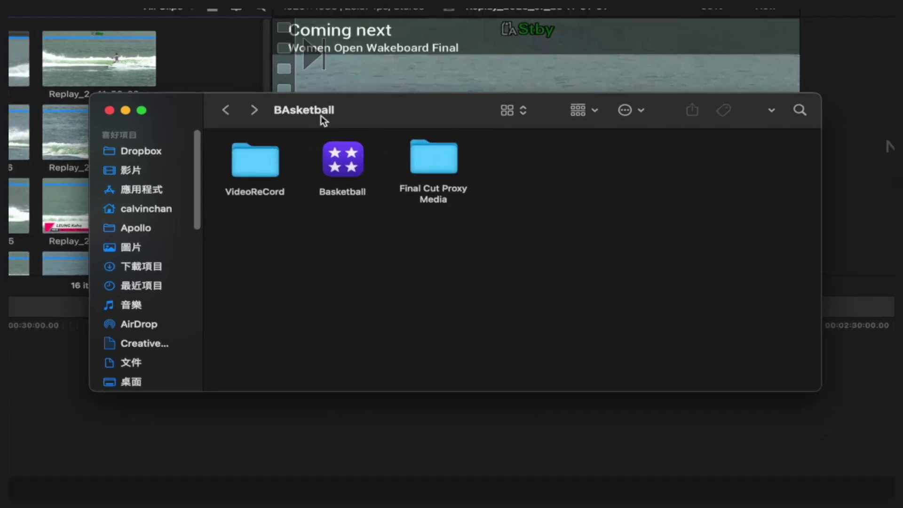
left_click(29, 354)
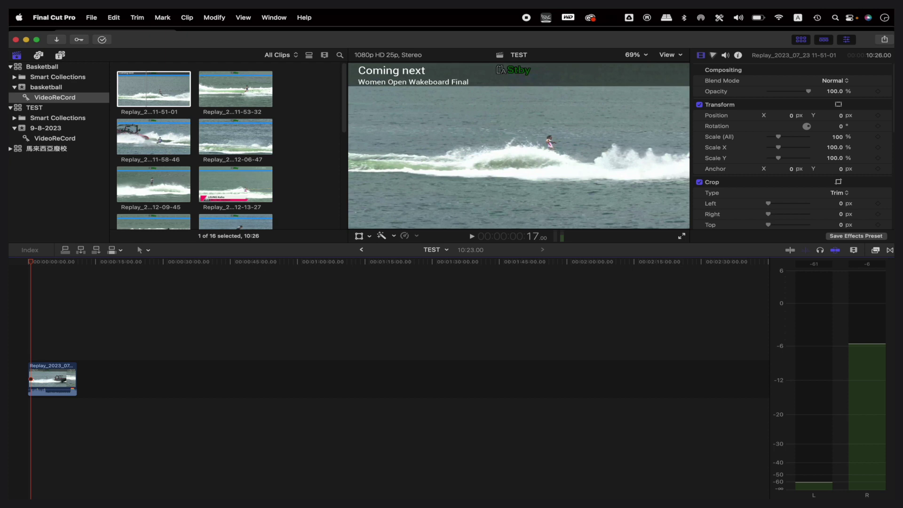
left_click(146, 477)
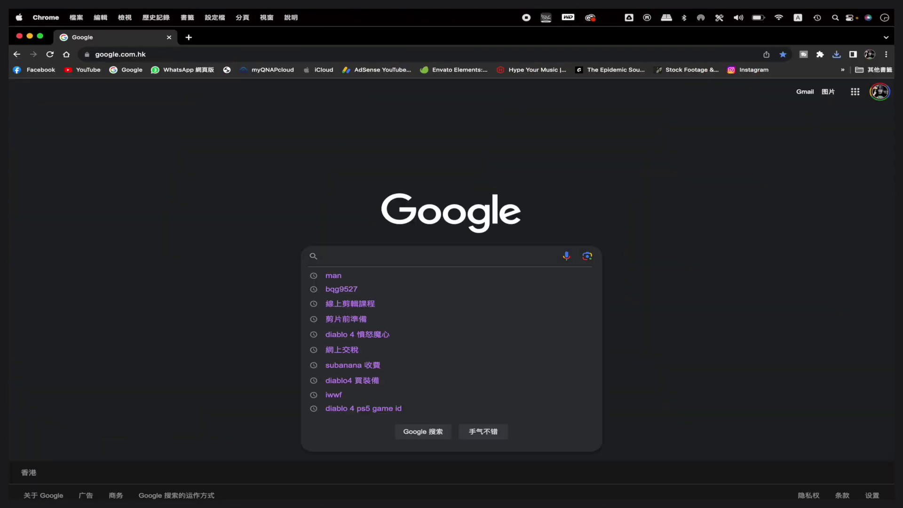
Search Google Images for basketball and save the Wilson NBA ball image to the desktop
type("baske")
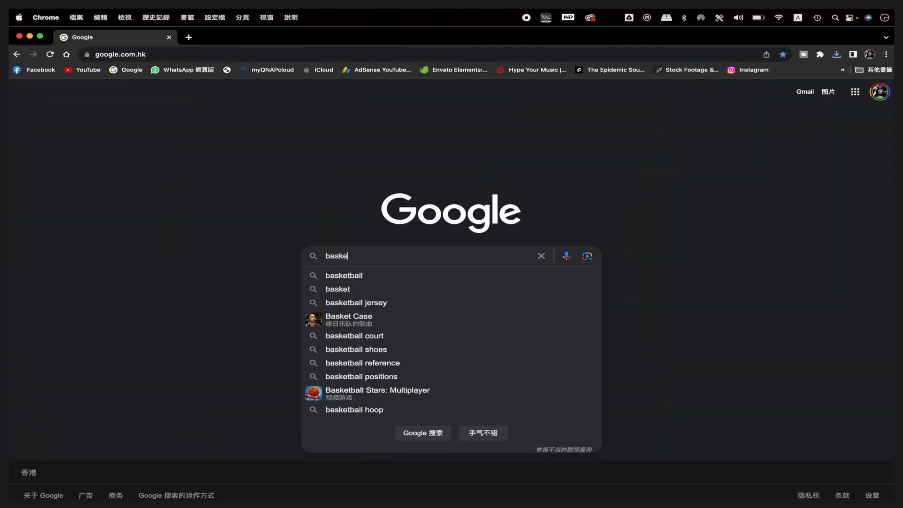
type("tball")
key("Return")
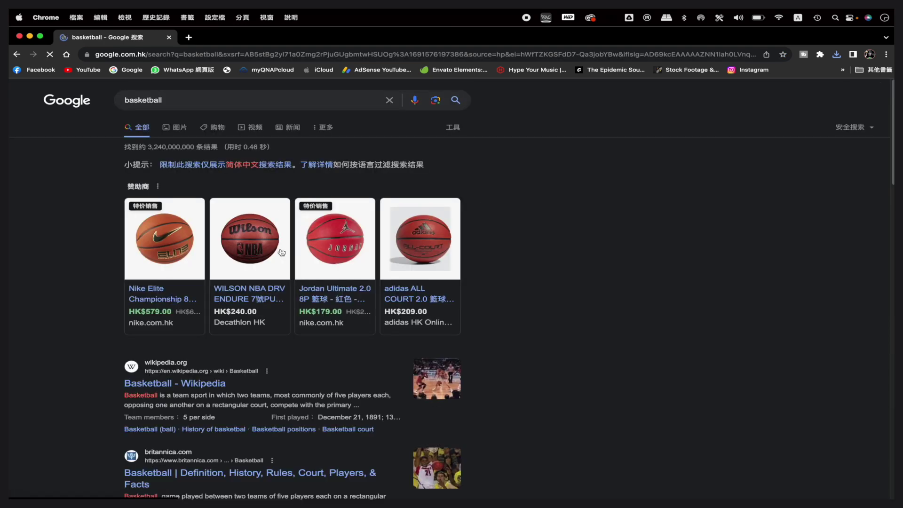
left_click(172, 123)
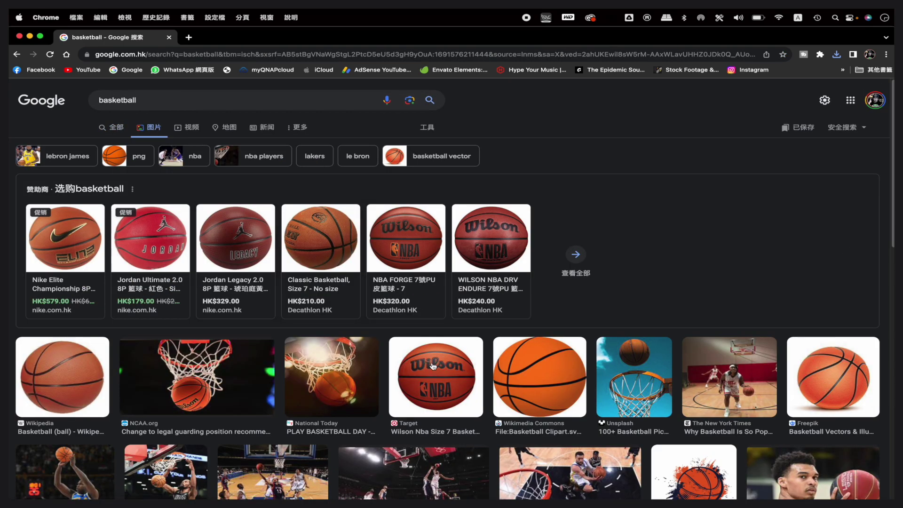
left_click(414, 367)
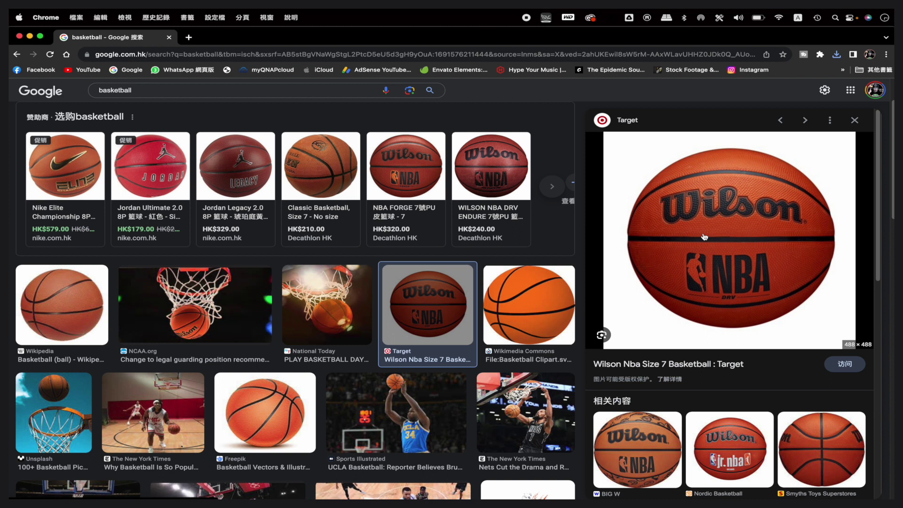
right_click(704, 237)
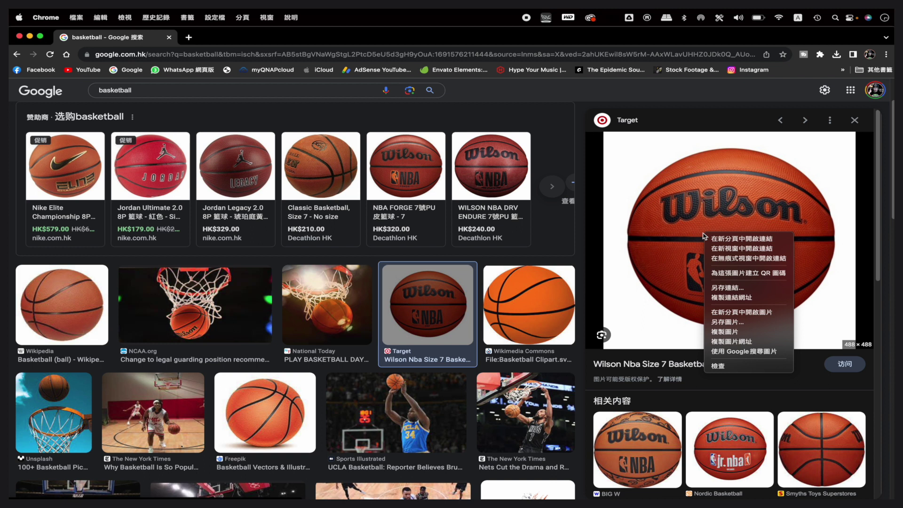
left_click(735, 322)
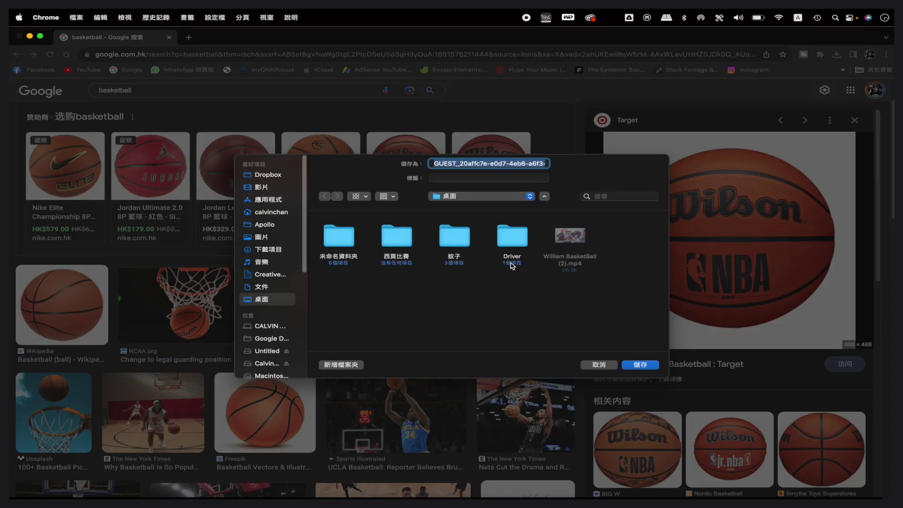
left_click(649, 367)
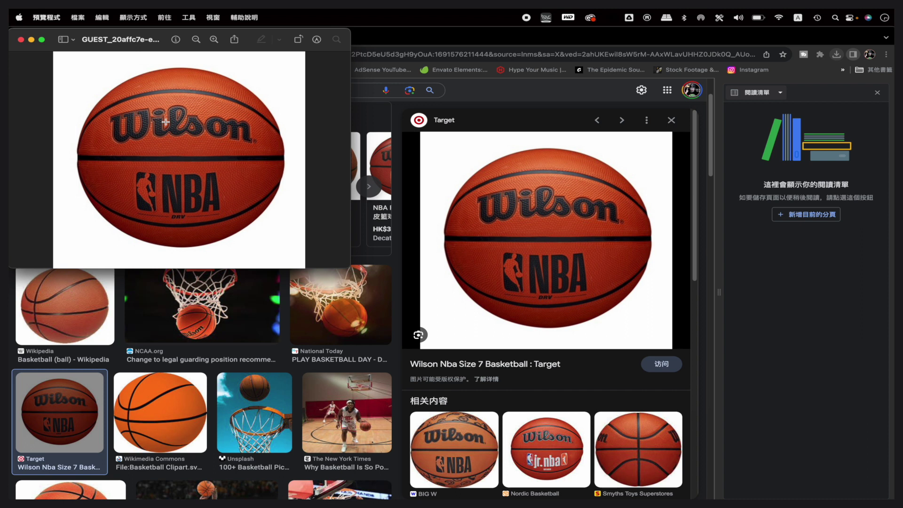
Close the image preview and reveal the downloaded basketball image in Finder from Chrome's downloads
left_click(20, 39)
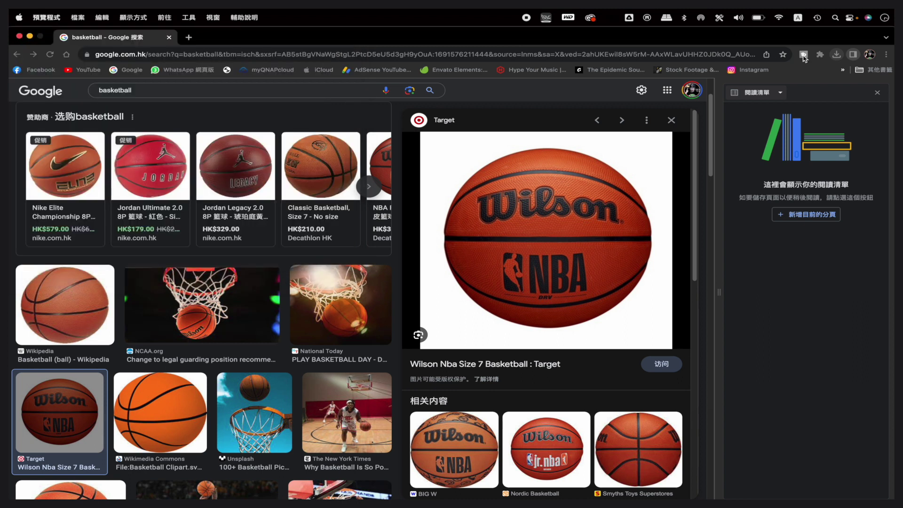
left_click(838, 54)
right_click(746, 103)
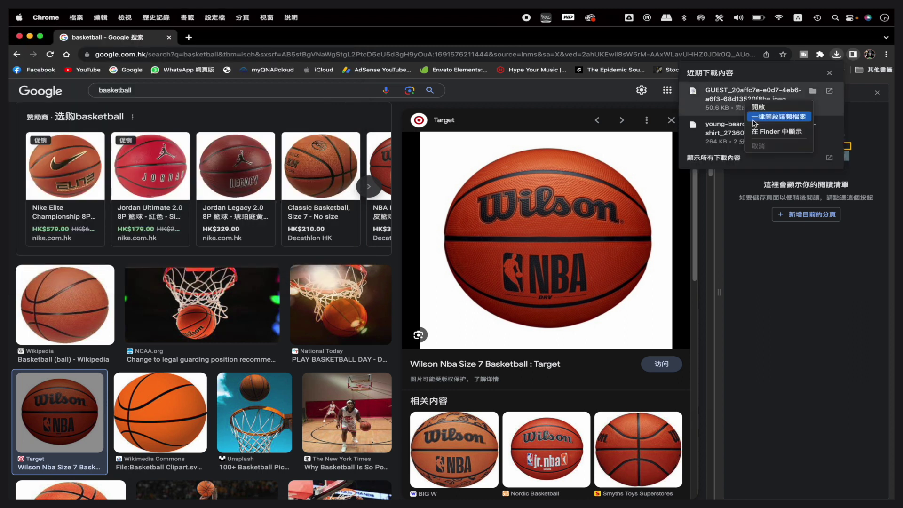
left_click(764, 133)
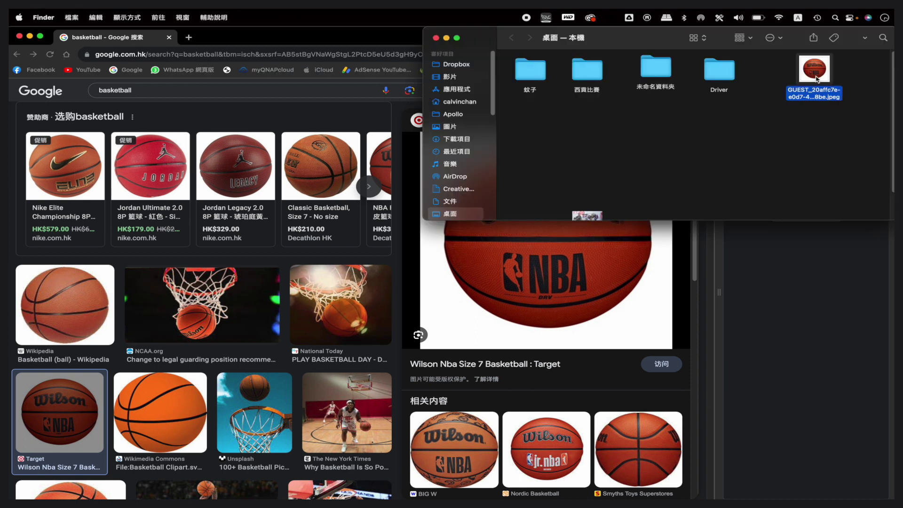
Create a new folder named PIC inside SANDISK 4TB > BAsketball
scroll(449, 180, "down", 3)
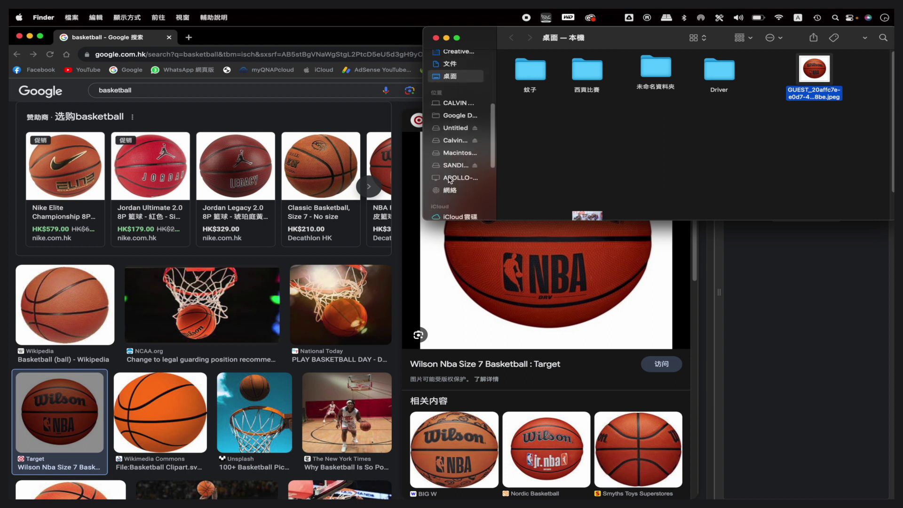
left_click(454, 167)
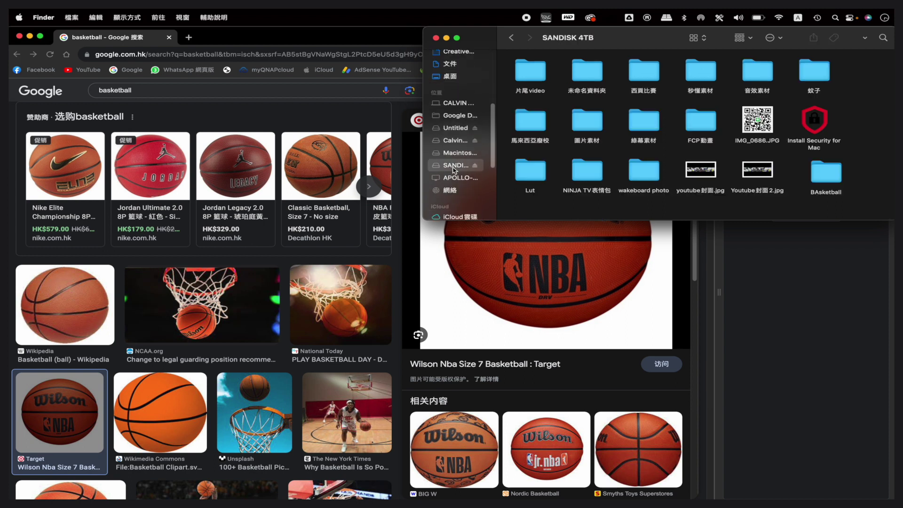
double_click(827, 160)
right_click(715, 153)
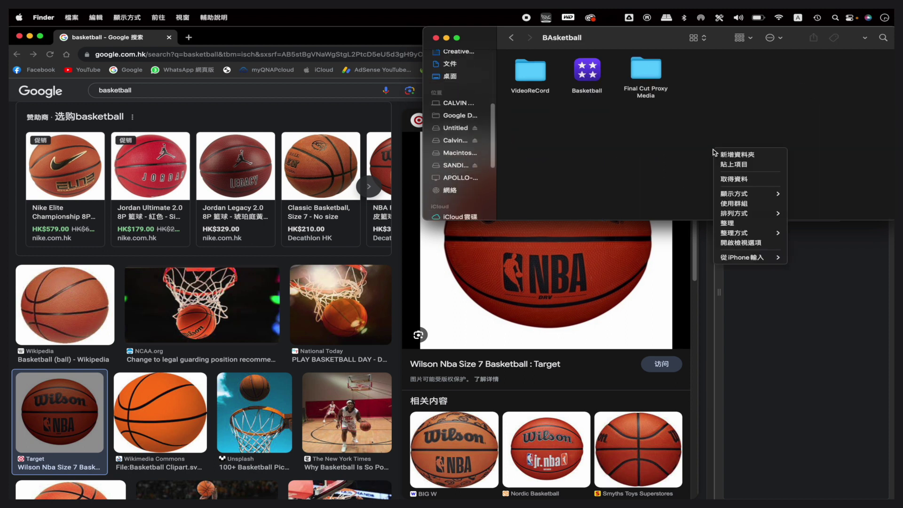
left_click(730, 158)
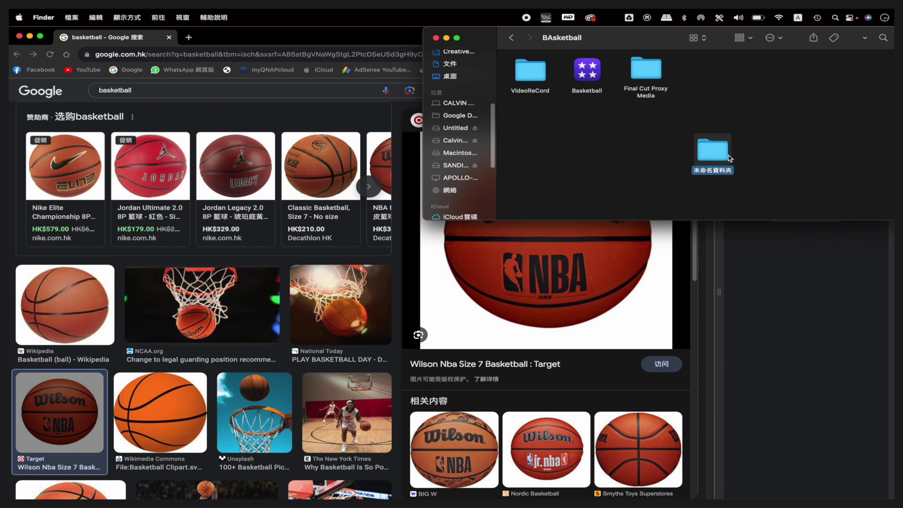
type("PIC")
key("Return")
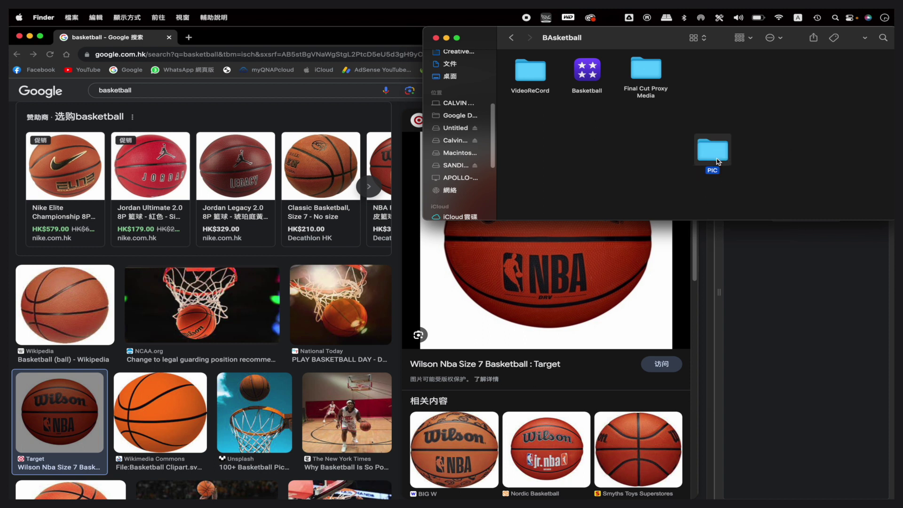
Paste the basketball image into the PIC folder and return to Final Cut Pro
double_click(718, 162)
key("super+v")
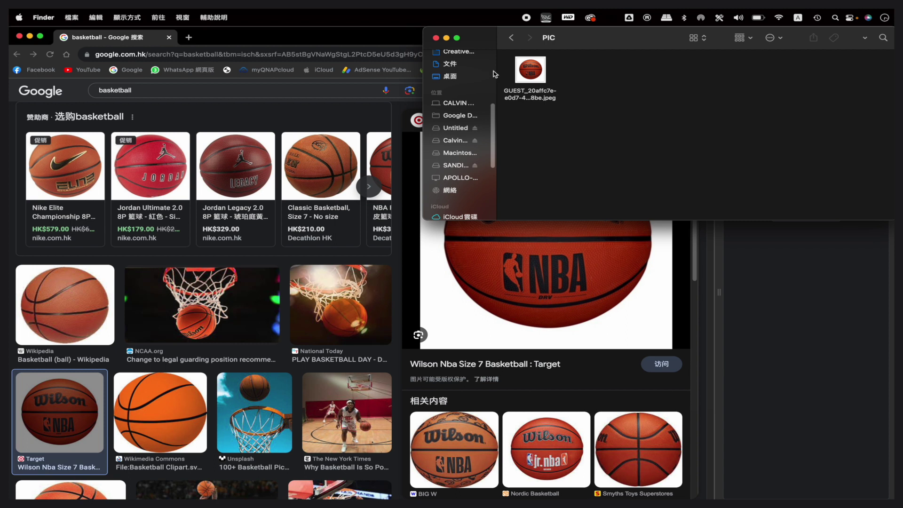
left_click(509, 41)
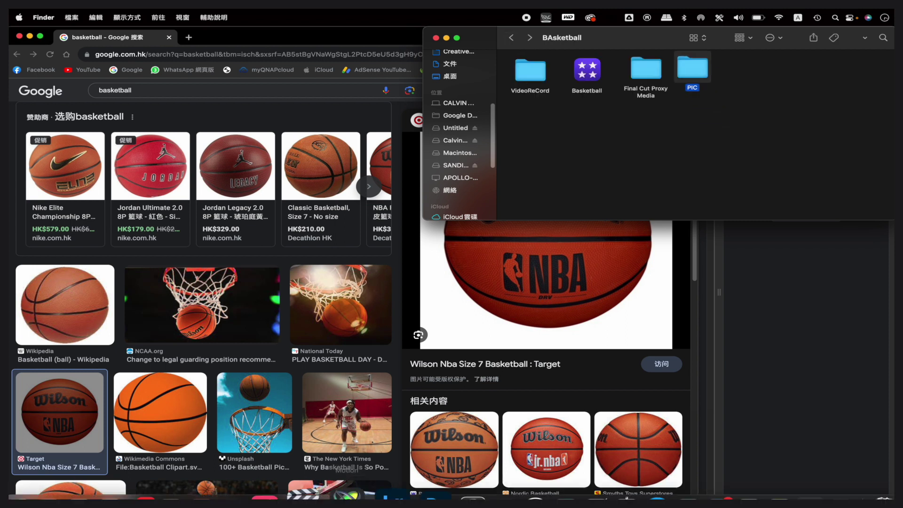
left_click(328, 486)
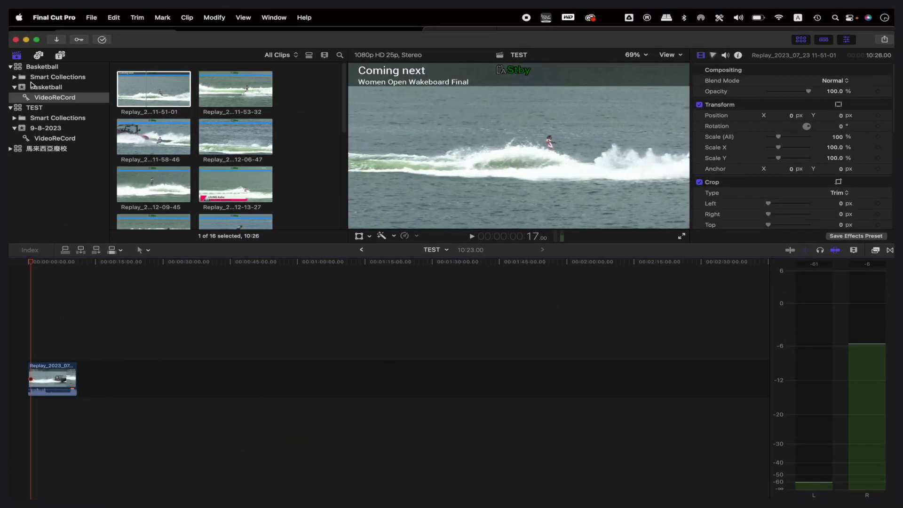
Import the PIC folder from SANDISK 4TB into the basketball event
left_click(45, 90)
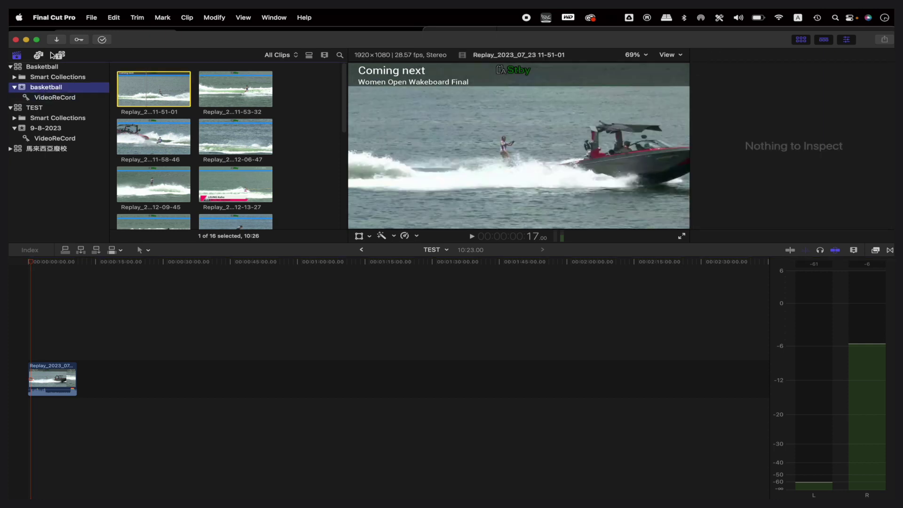
left_click(56, 41)
scroll(139, 453, "down", 4)
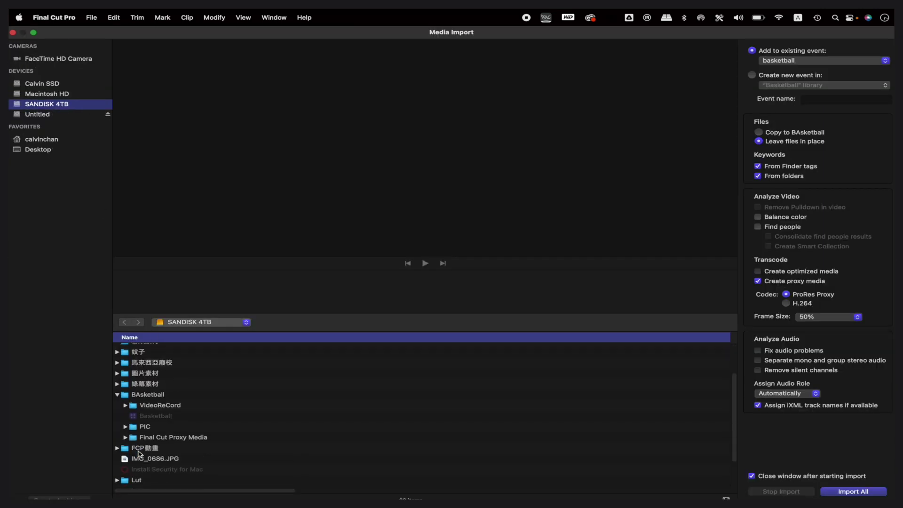
left_click(142, 429)
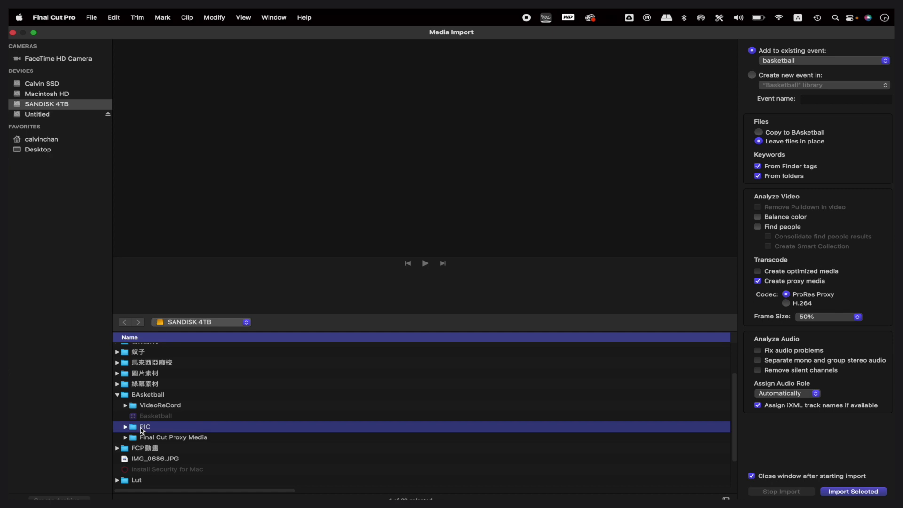
left_click(830, 491)
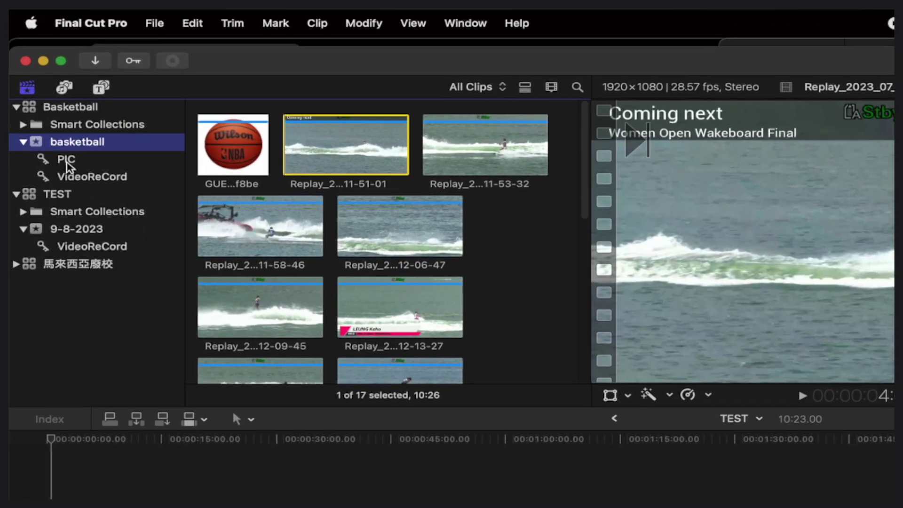
View the new PIC keyword collection, then collapse the basketball event and TEST library
left_click(60, 148)
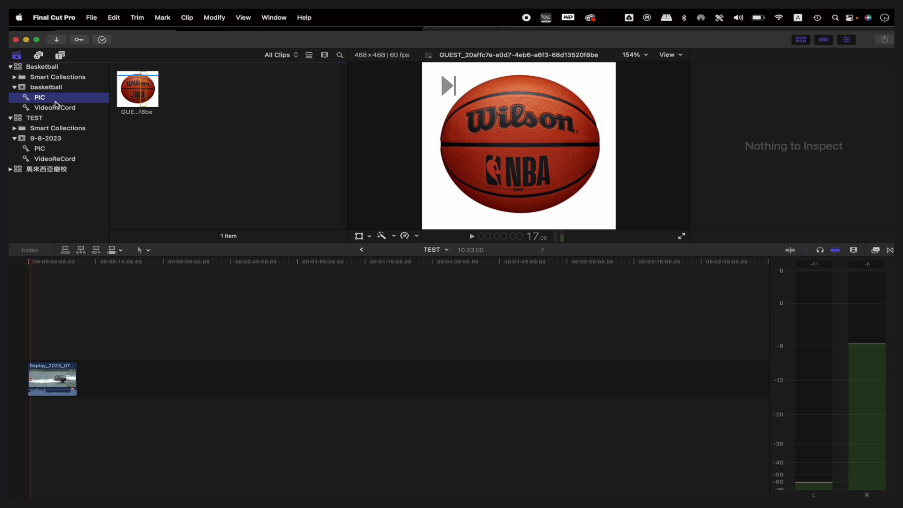
left_click(15, 88)
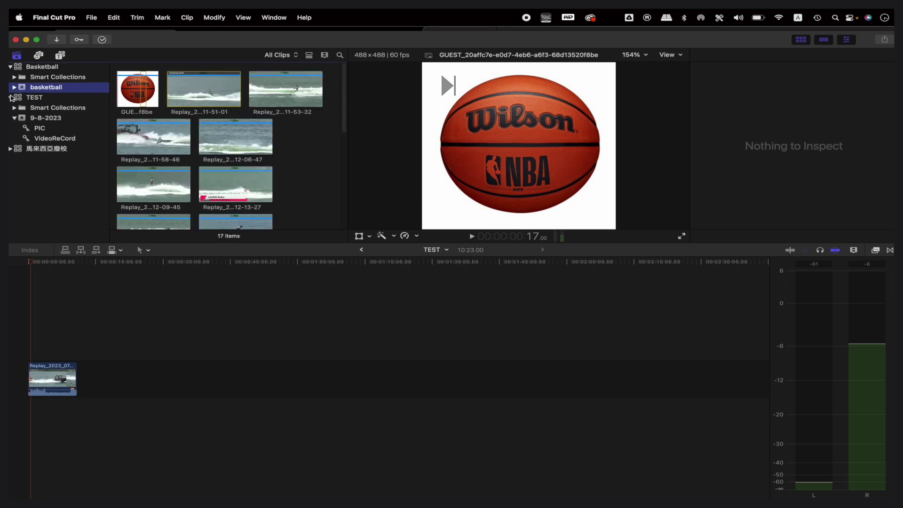
left_click(10, 98)
Collapse the Basketball library, expand the 3-5-2023 event and show the 特別音效 collection's six clips
left_click(10, 66)
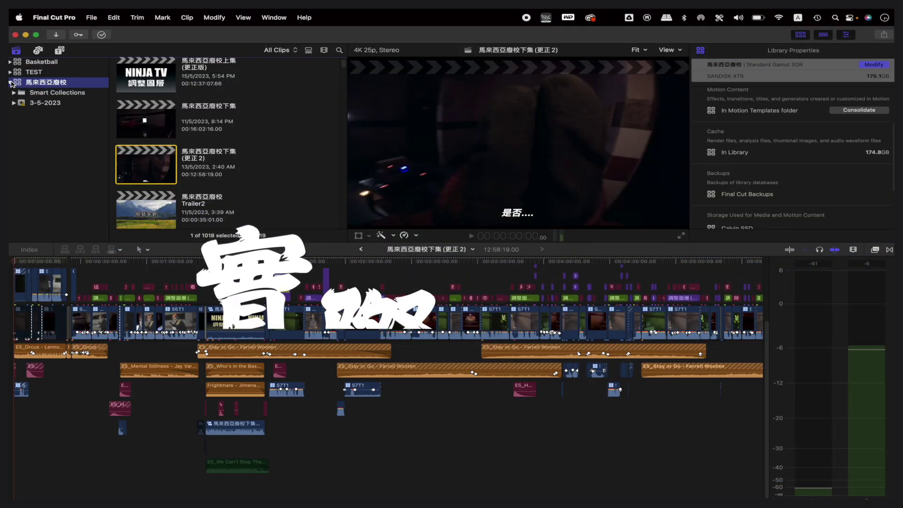
left_click(13, 102)
scroll(55, 158, "down", 3)
scroll(55, 158, "up", 5)
left_click(68, 113)
left_click(59, 122)
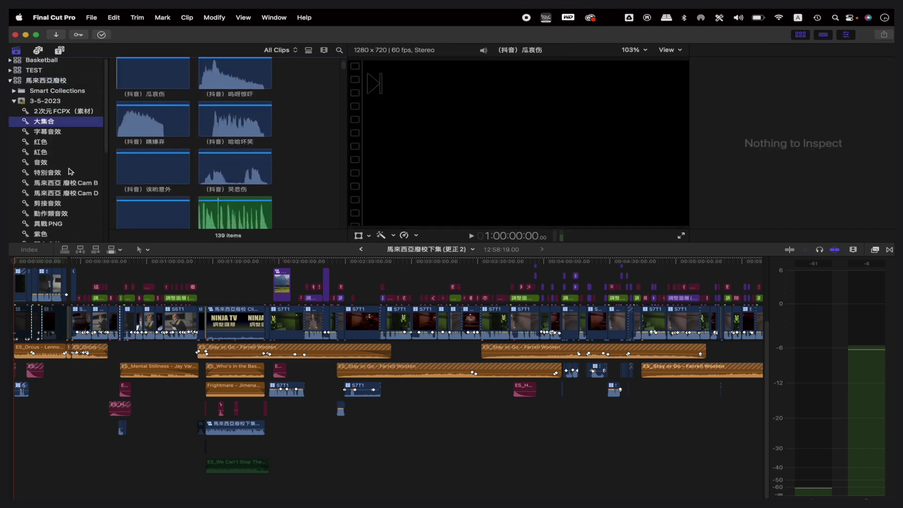
left_click(57, 174)
Browse Calvin SSD's 音效 and 特別音效 folders in Finder, then show the Cam D clips in Final Cut Pro
mouse_move(44, 506)
left_click(44, 474)
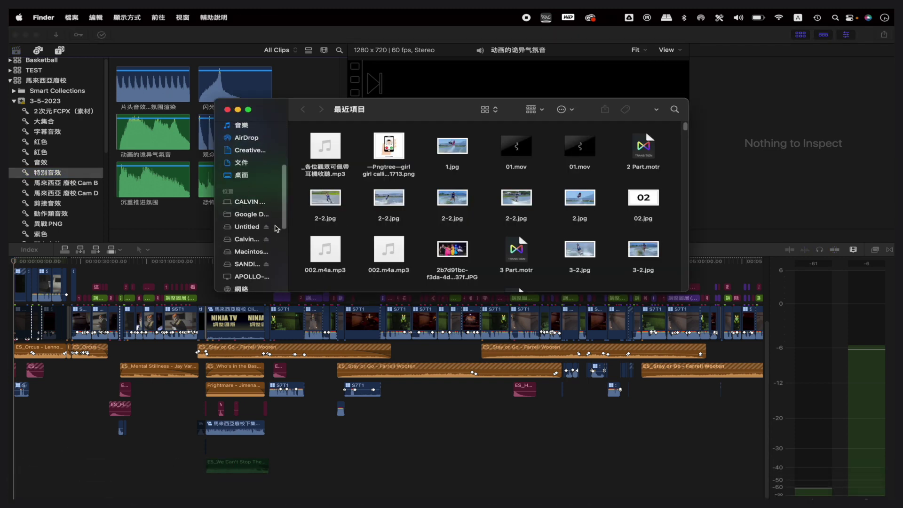
left_click(249, 238)
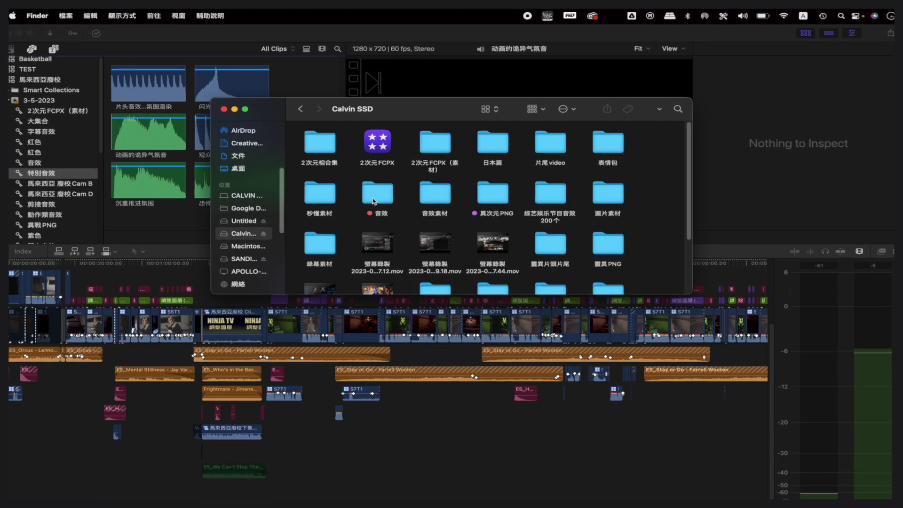
scroll(373, 202, "down", 2)
left_click(376, 156)
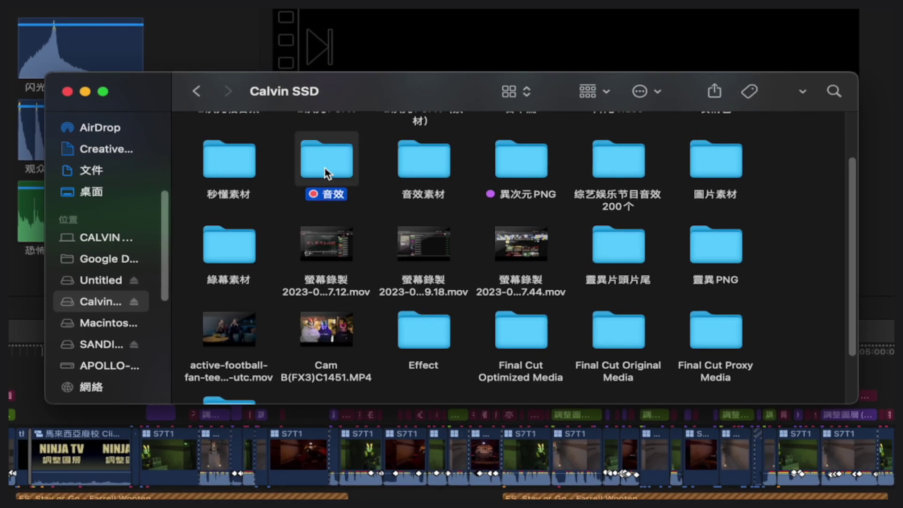
double_click(326, 172)
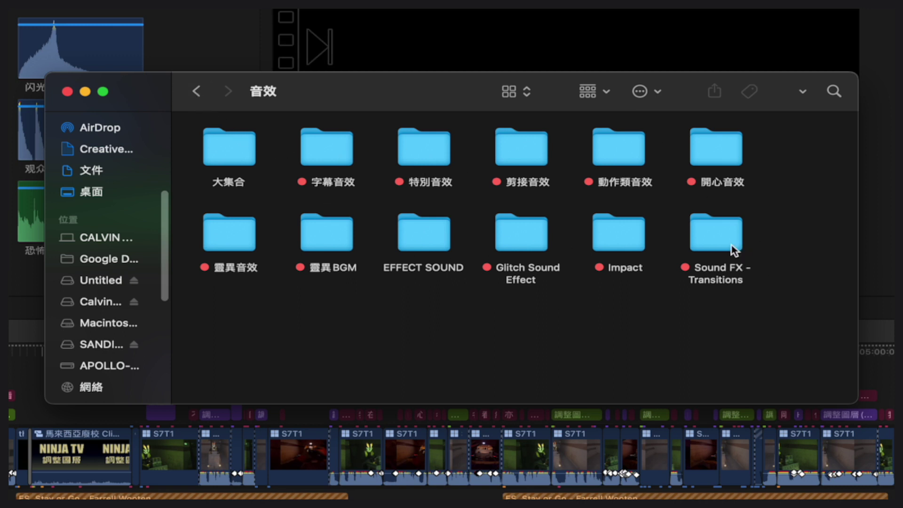
double_click(428, 166)
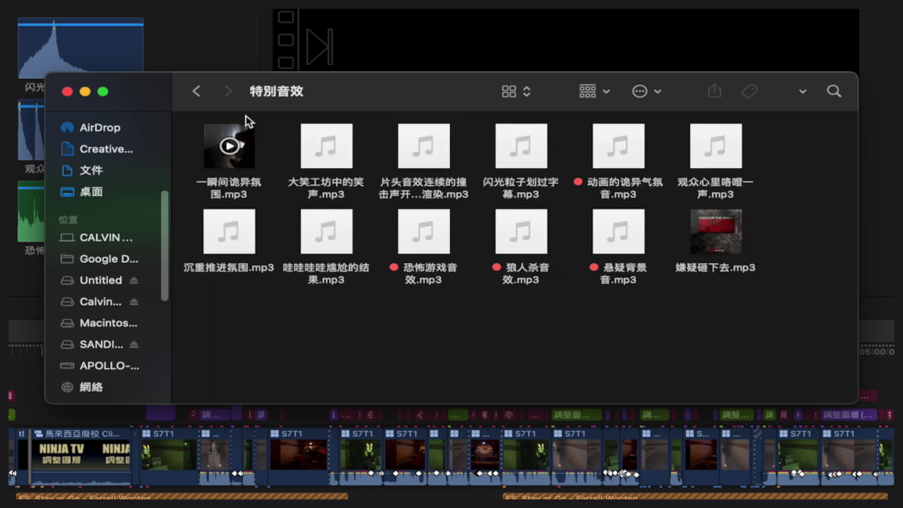
left_click(196, 92)
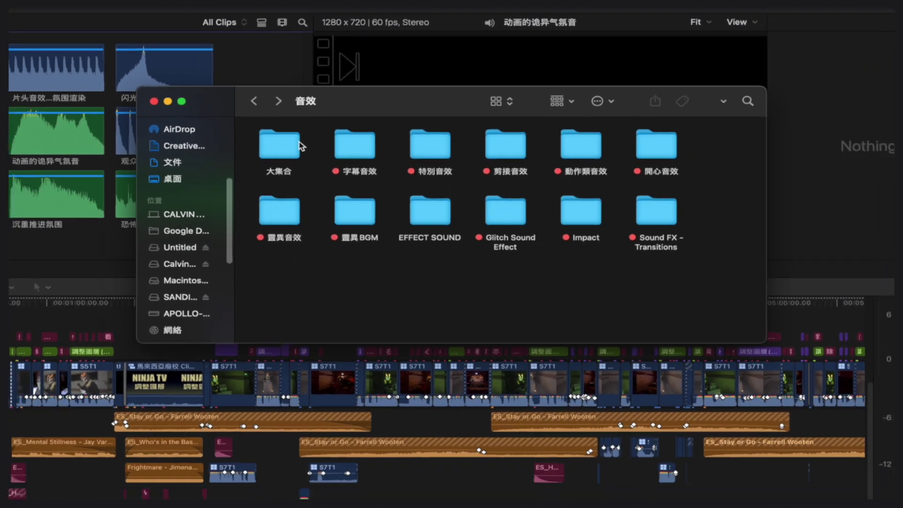
left_click(45, 192)
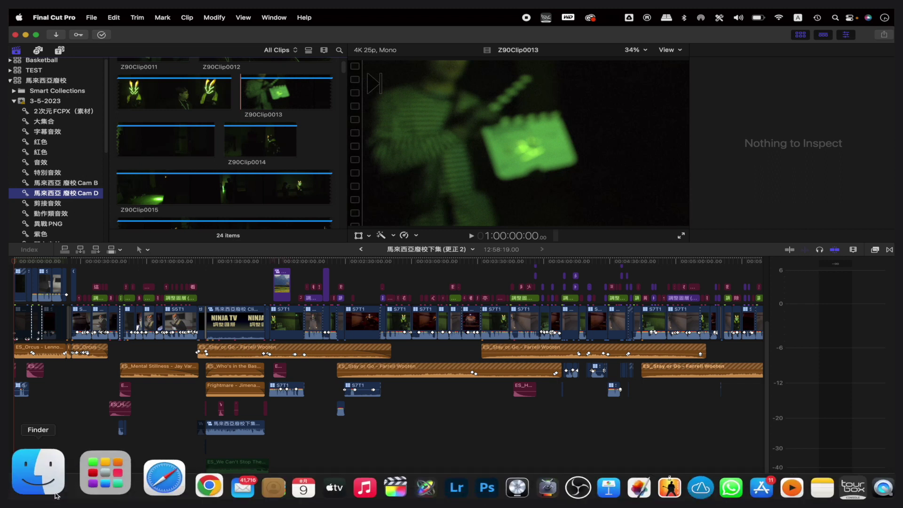
Open the 馬來西亞廢校 folder on SANDISK 4TB in Finder and look over the Cam D and Cam B folders
left_click(36, 471)
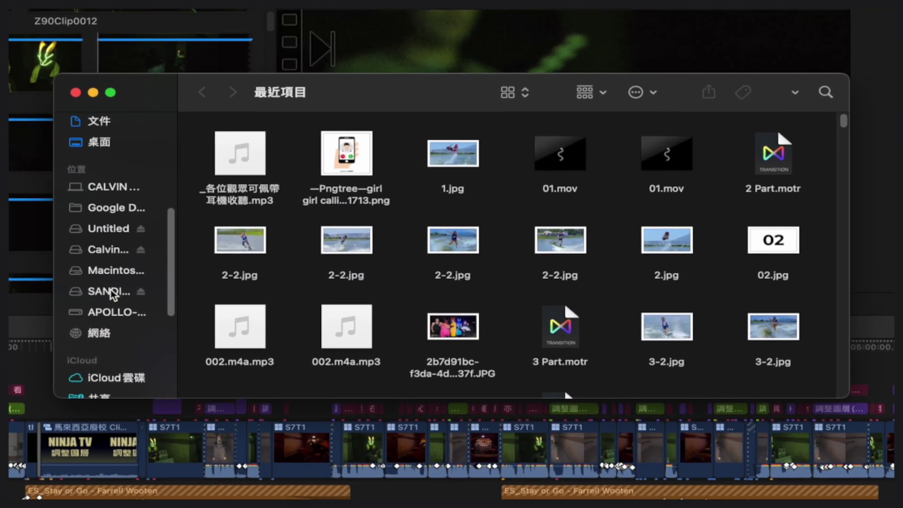
left_click(246, 228)
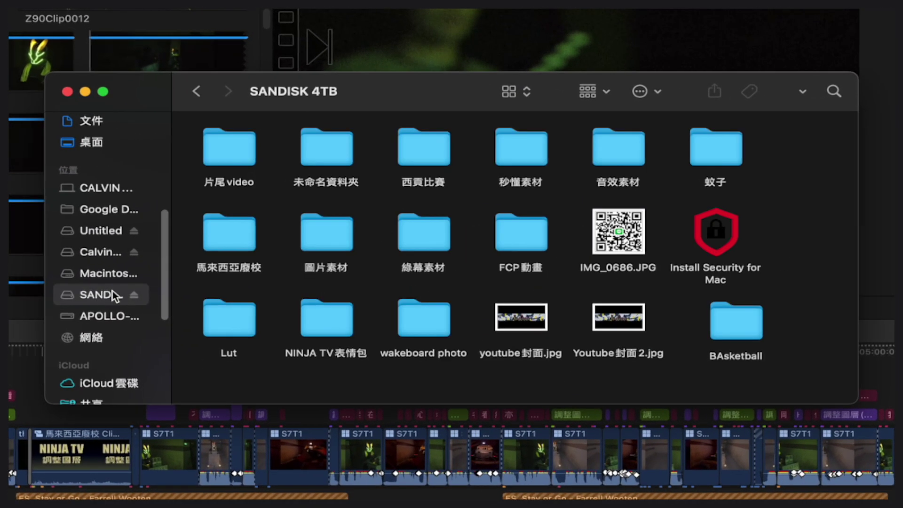
double_click(251, 235)
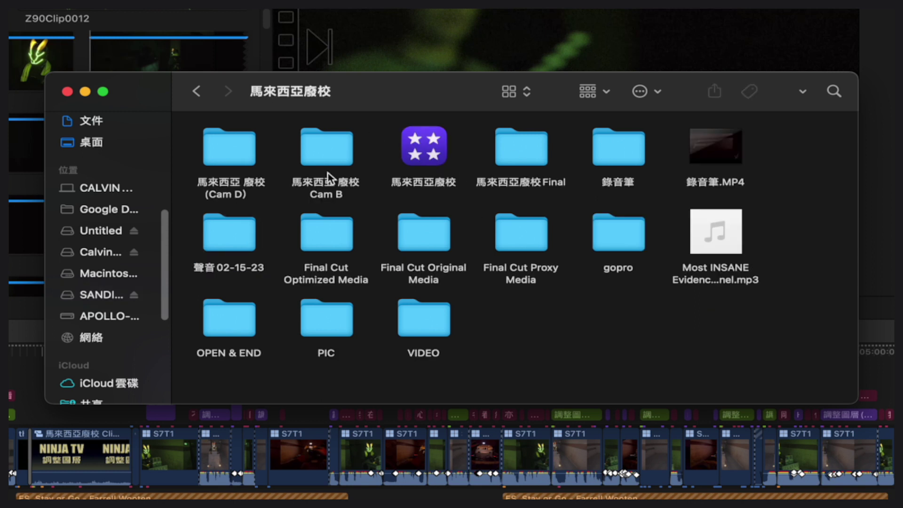
left_click(235, 160)
left_click(324, 159)
left_click(238, 157)
left_click(363, 156)
Look inside the 馬來西亞廢校Final folder, then go back to the project folder
left_click(326, 150)
double_click(517, 153)
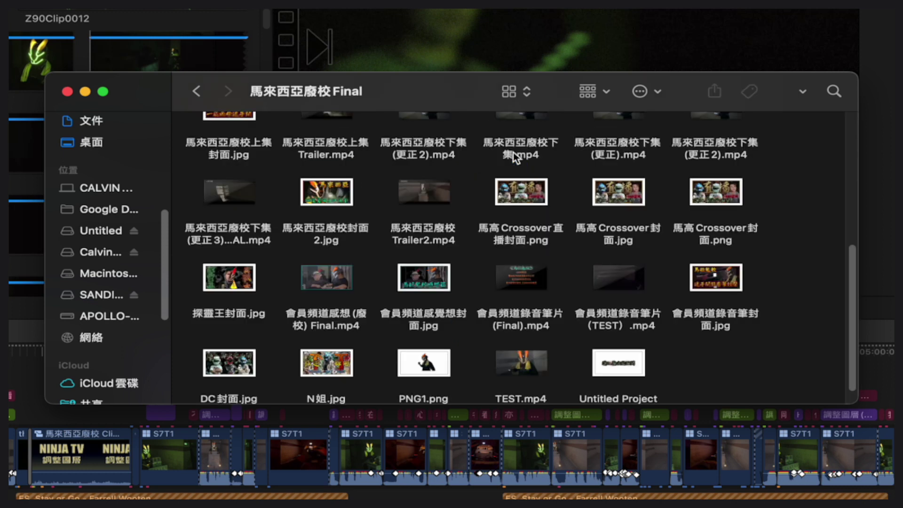
scroll(375, 241, "up", 5)
scroll(375, 241, "down", 5)
scroll(374, 241, "up", 2)
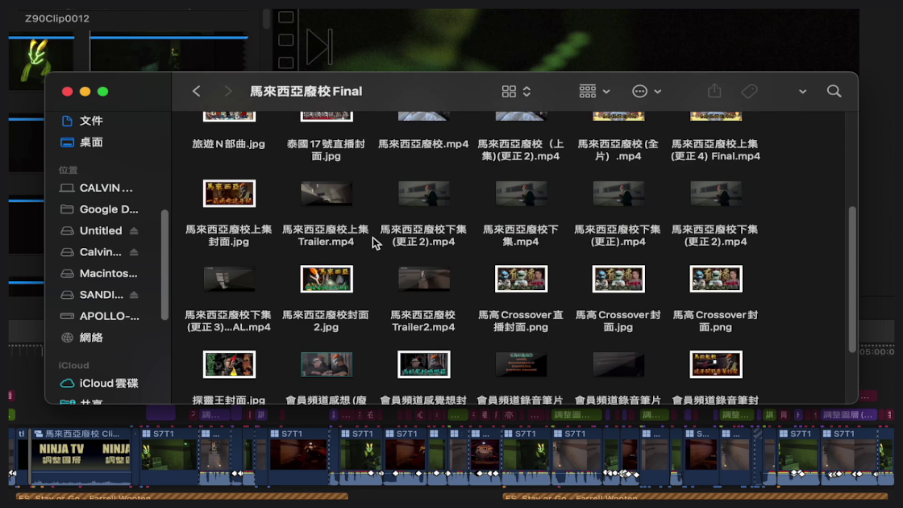
scroll(373, 238, "up", 4)
left_click(197, 92)
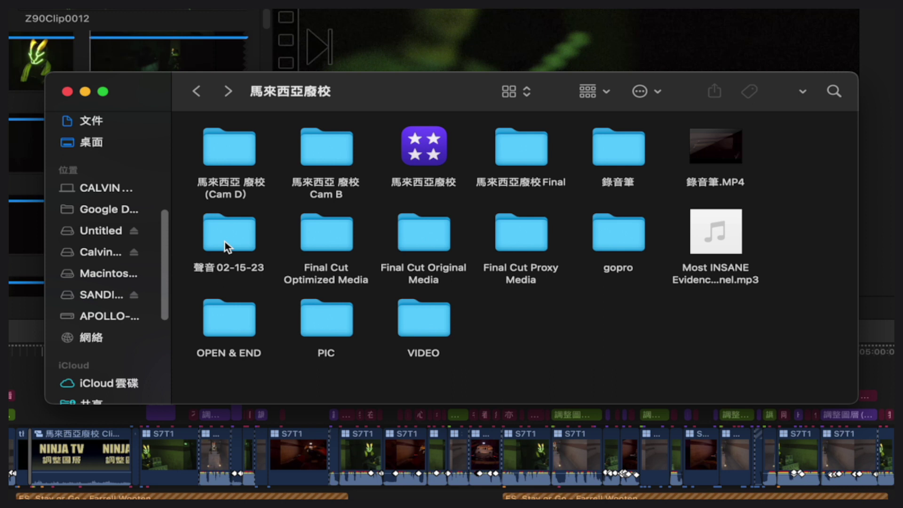
Look through the OPEN & END, PIC and VIDEO folders in turn
double_click(222, 315)
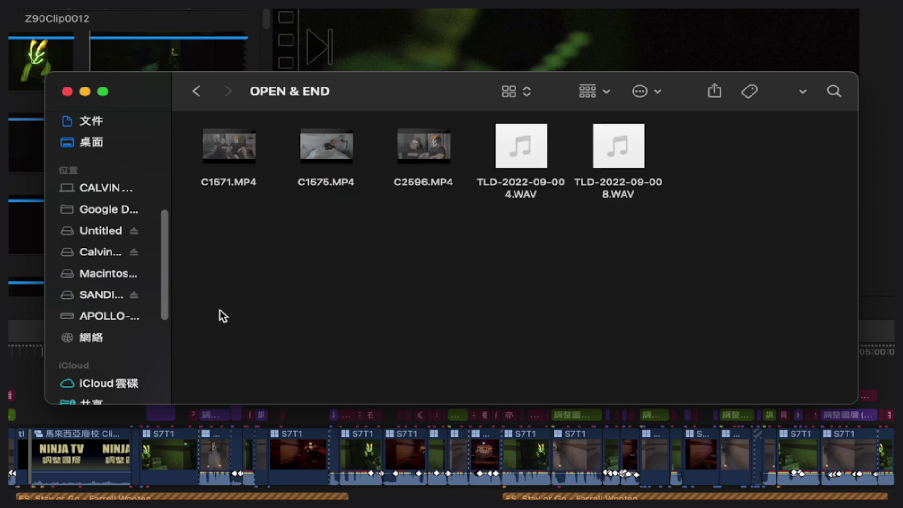
left_click(196, 92)
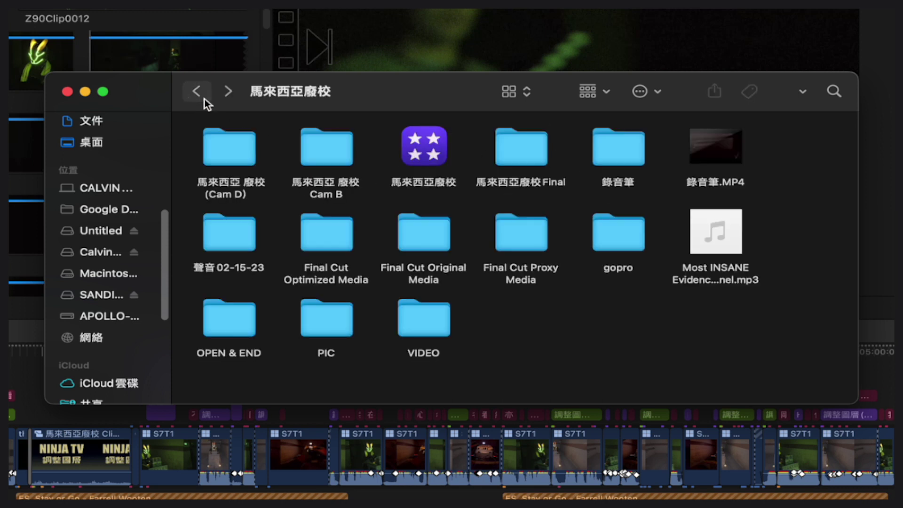
double_click(332, 324)
left_click(197, 91)
left_click(441, 328)
double_click(441, 328)
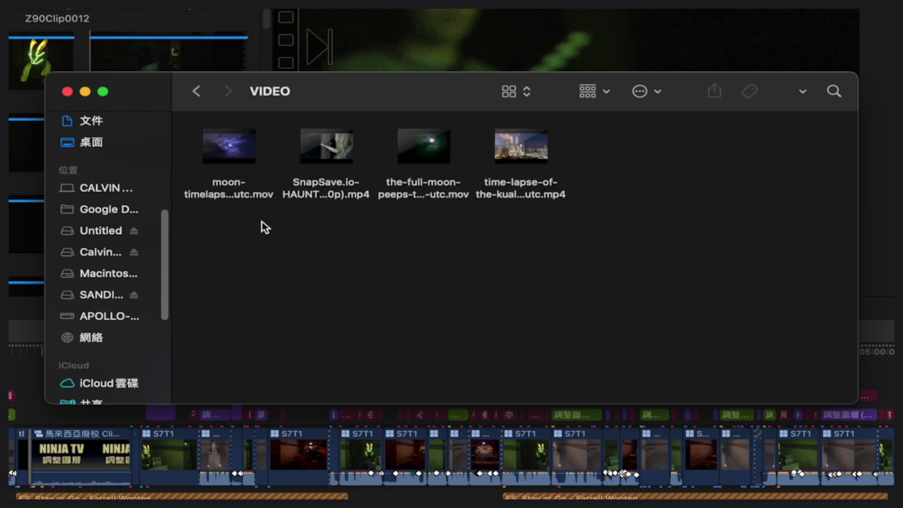
left_click(202, 90)
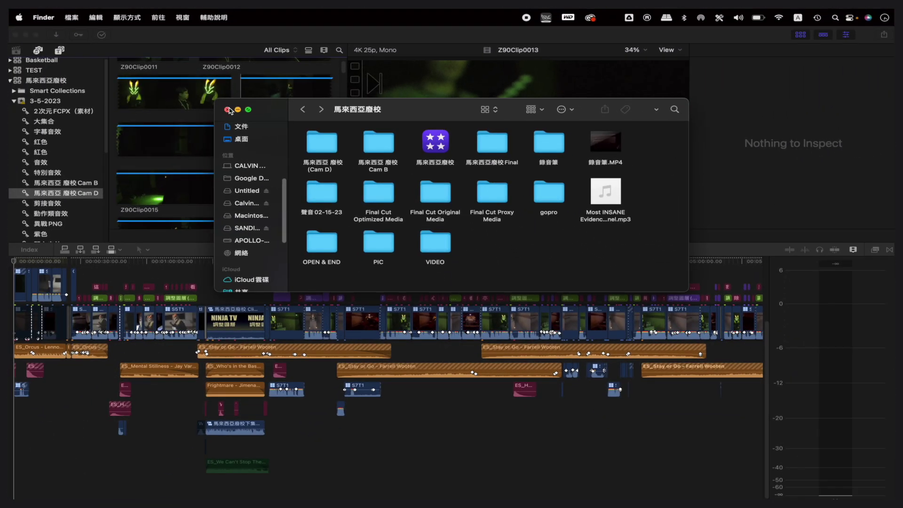
Close the Finder window and zoom the Final Cut Pro timeline in on the edit's opening
left_click(228, 110)
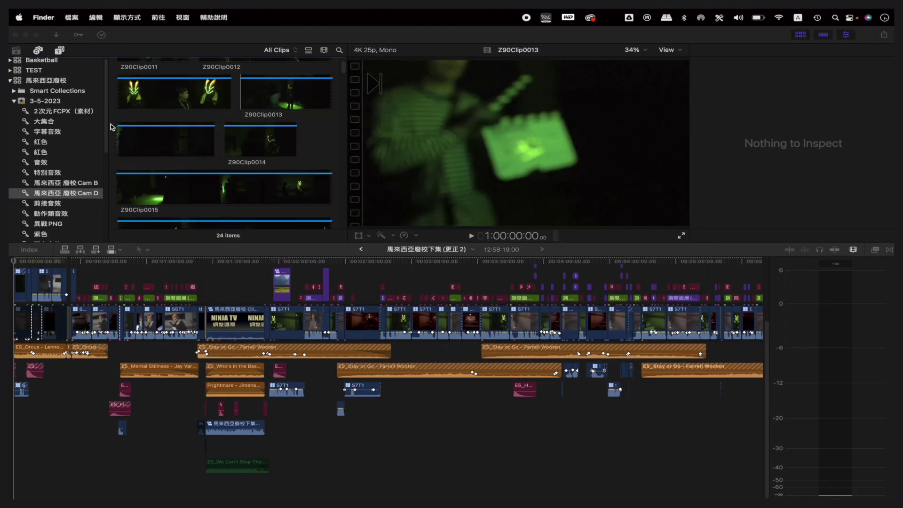
mouse_move(28, 507)
scroll(45, 374, "up", 5)
scroll(44, 374, "left", 2)
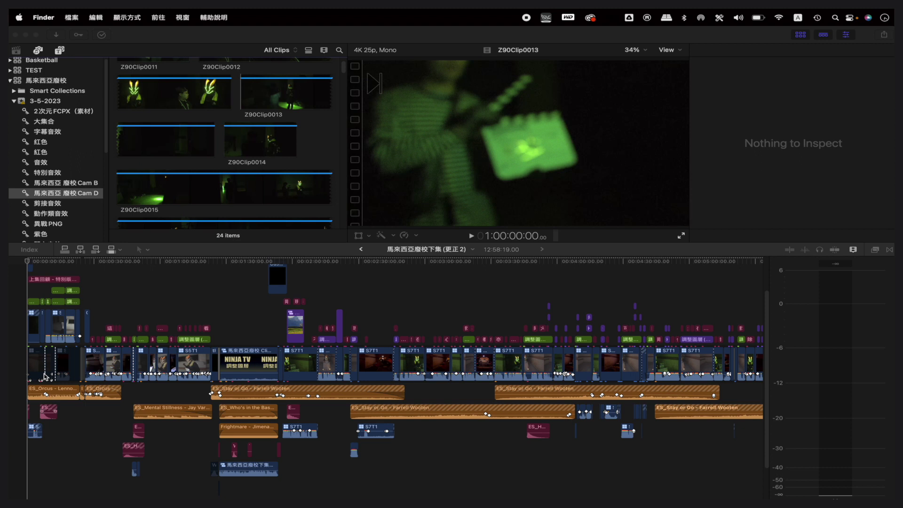
left_click(27, 267)
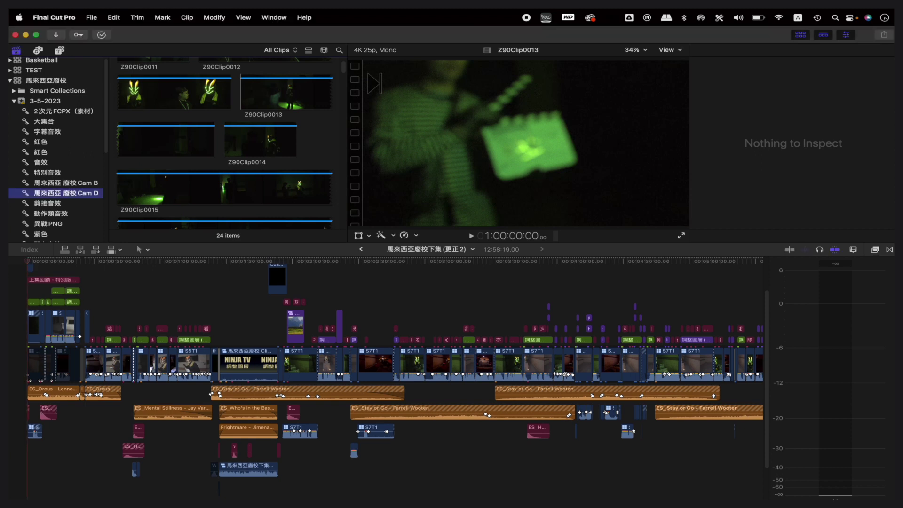
key("super+equal")
key("super+equal")
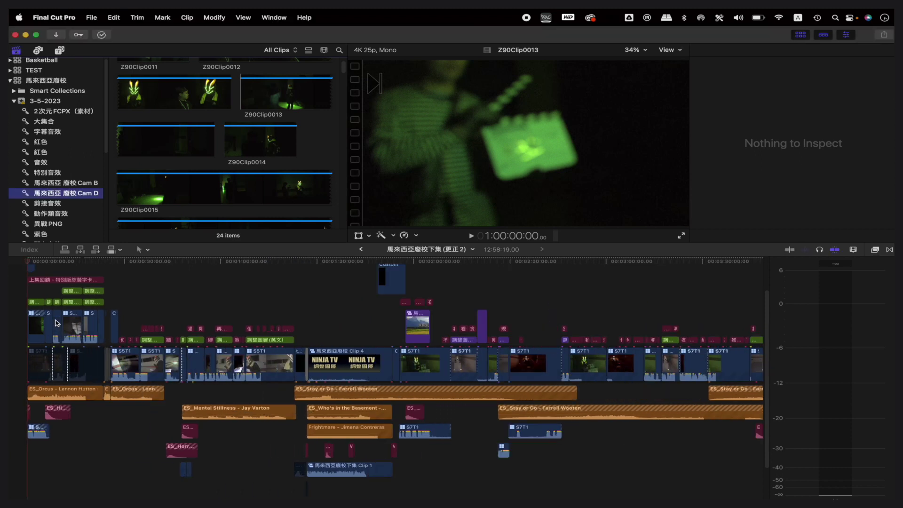
scroll(130, 353, "up", 3)
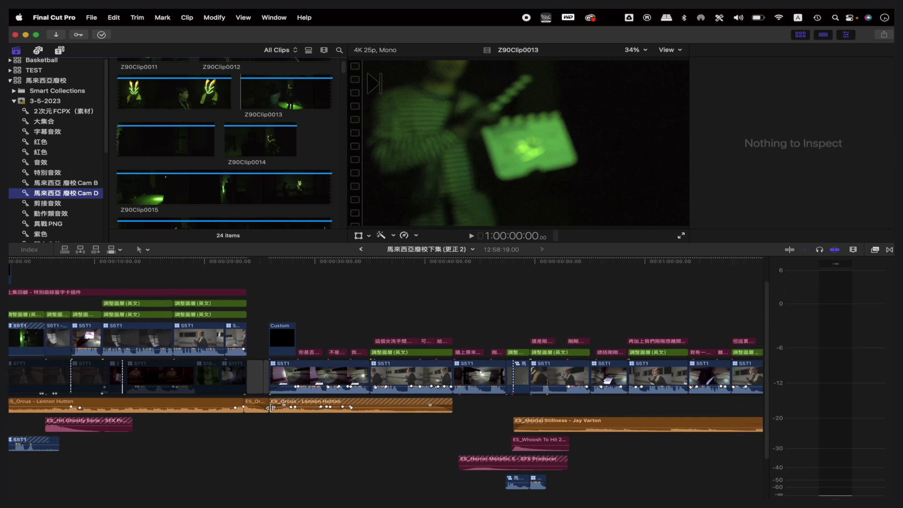
Drag NINJA TV's 調整圖層 (英文) title onto the timeline above the subtitles near 36 seconds
left_click(389, 341)
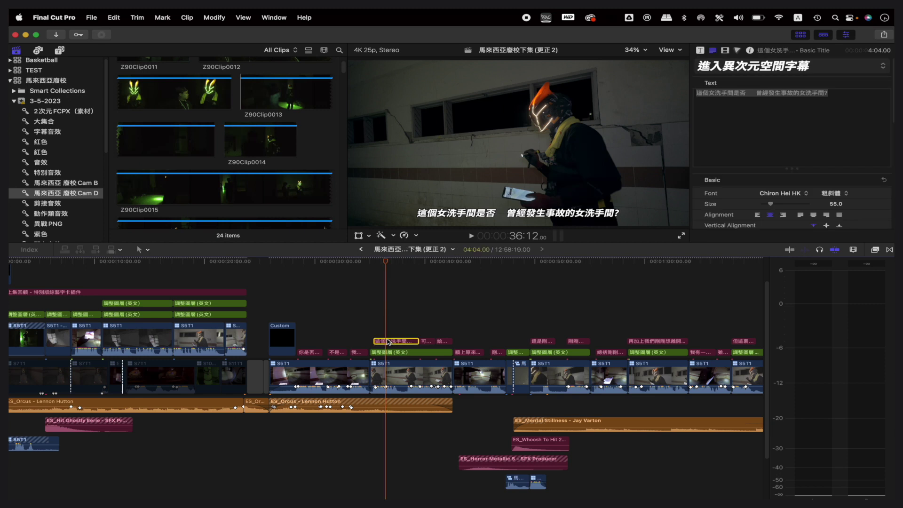
left_click(380, 353)
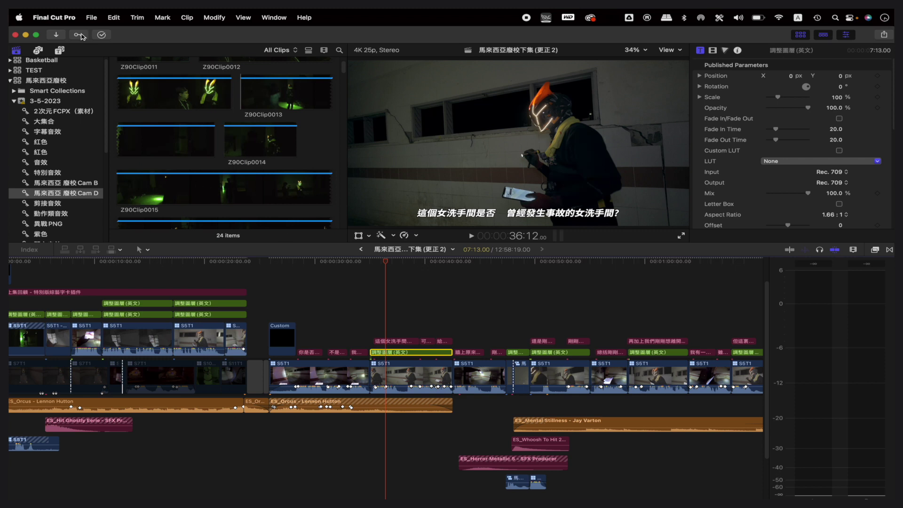
left_click(59, 50)
scroll(196, 155, "down", 5)
mouse_move(198, 215)
left_mouse_down()
mouse_move(376, 305)
mouse_move(396, 332)
left_mouse_up()
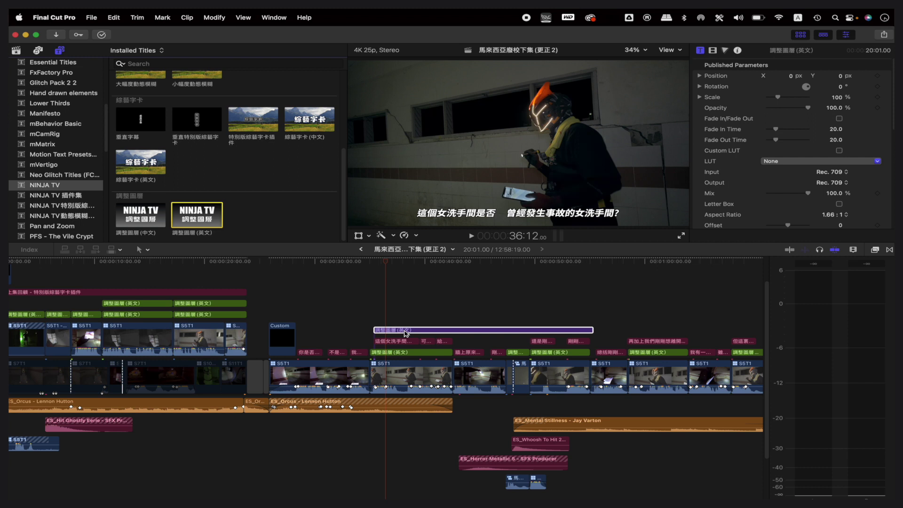
Replace the purple 調整圖層 (英文) clip with a Basic Title using Control-T
left_click(228, 305)
left_click(226, 292)
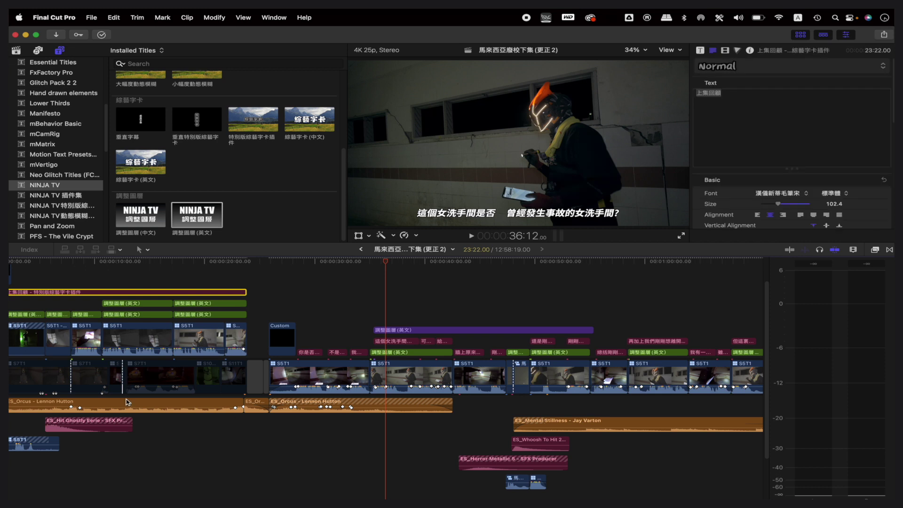
scroll(94, 423, "left", 3)
left_click(69, 443)
left_click(117, 423)
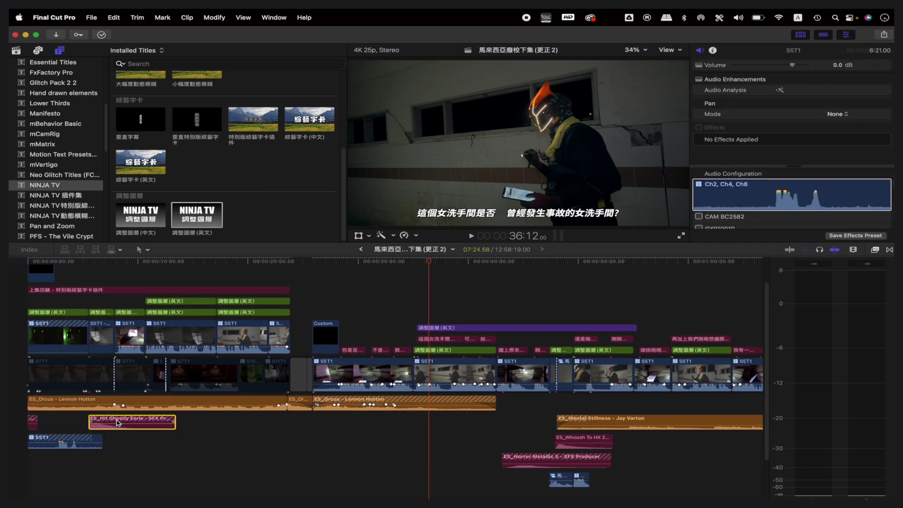
left_click(135, 405)
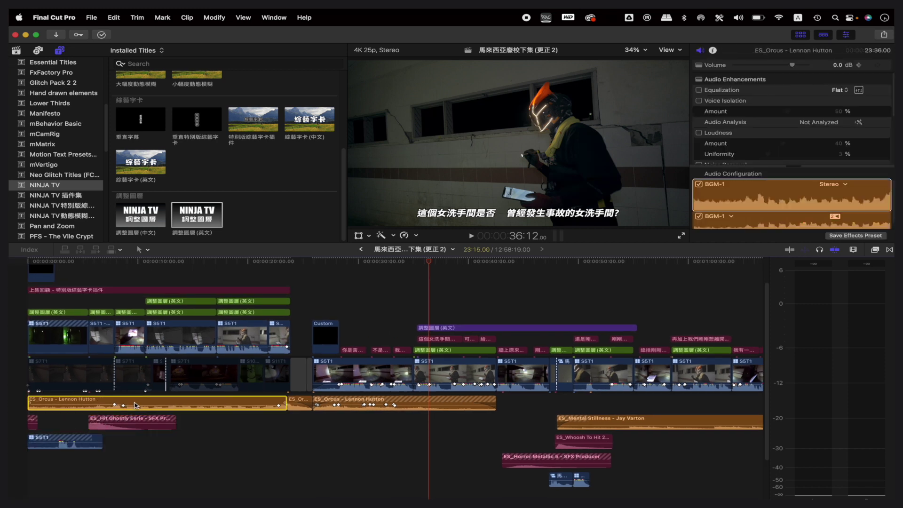
scroll(135, 405, "right", 5)
left_click(300, 330)
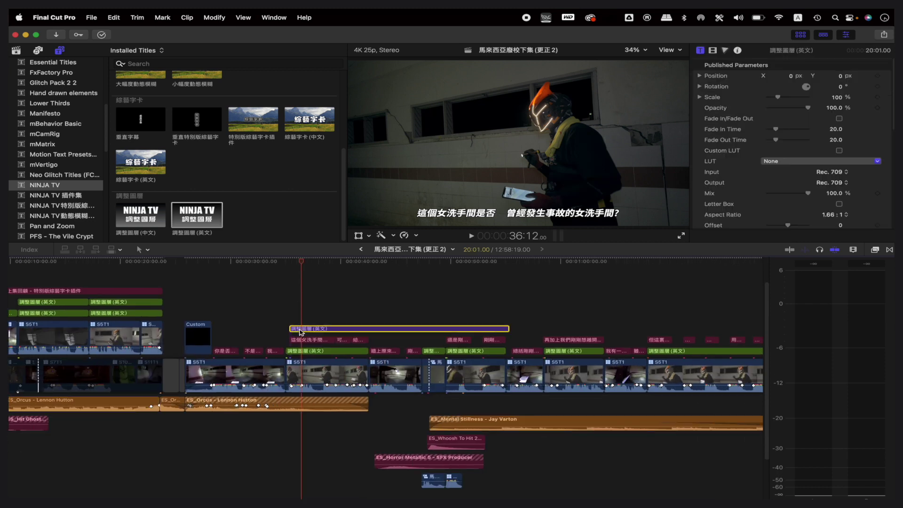
key("Delete")
key("ctrl+t")
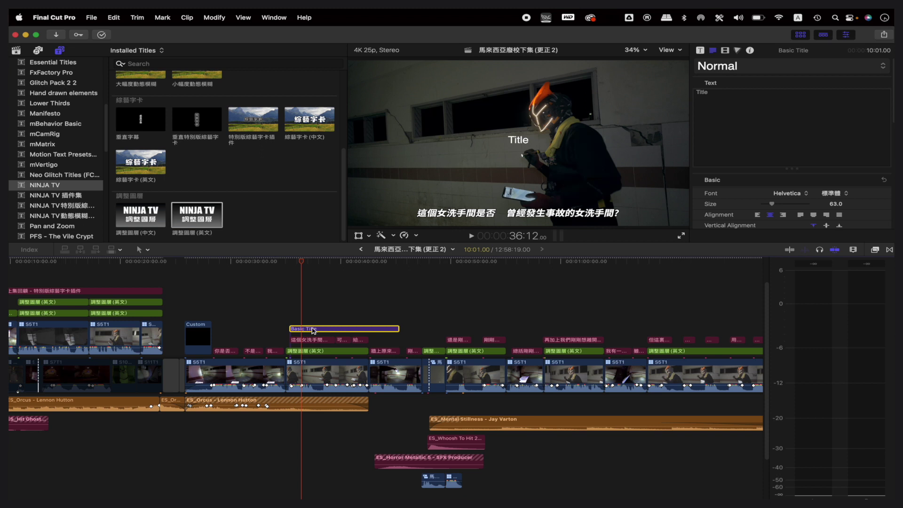
Check the Basic Title's Assign Video Roles options, then reselect the Basic Title clip
right_click(313, 330)
mouse_move(334, 392)
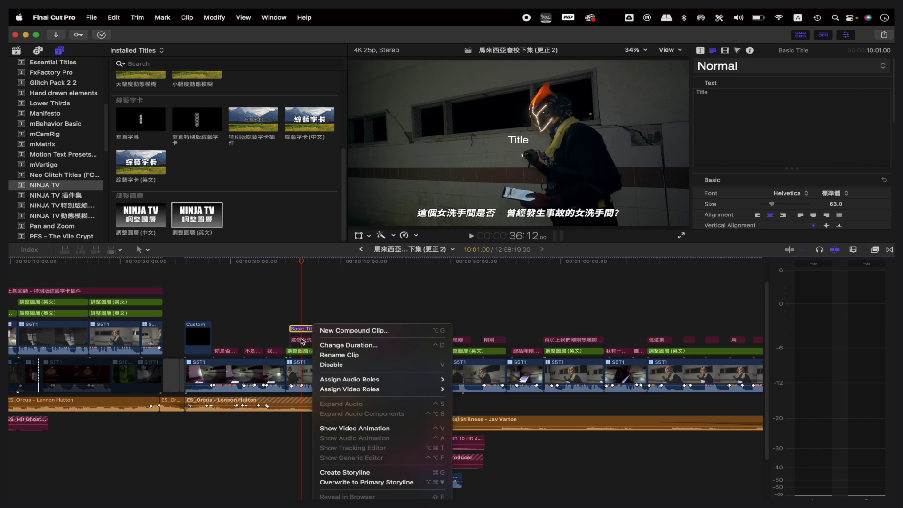
left_click(303, 343)
left_click(303, 352)
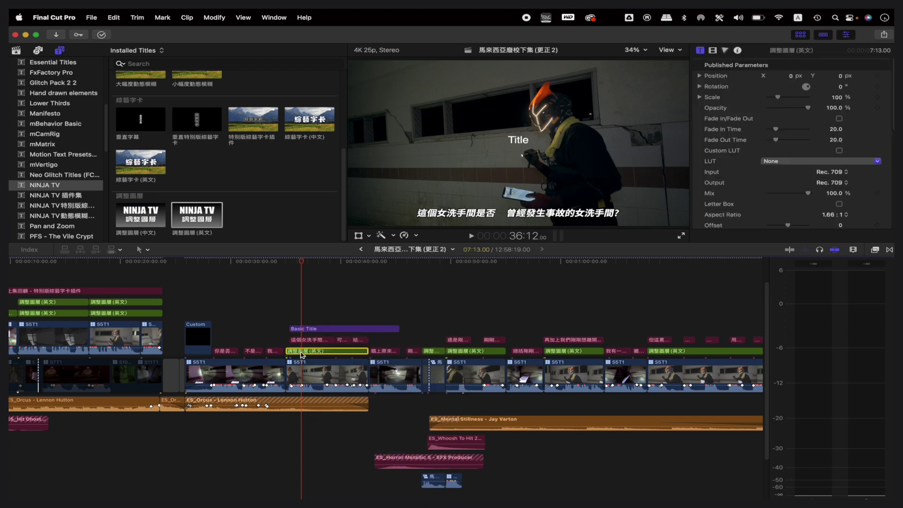
left_click(310, 330)
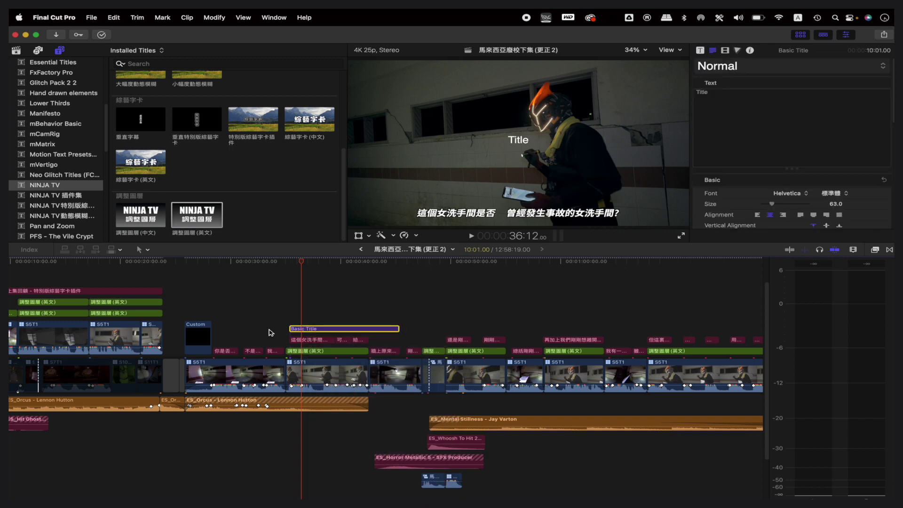
From the Basic Title's Assign Video Roles > Edit Roles, add a video role named 圖層
key("space")
right_click(354, 330)
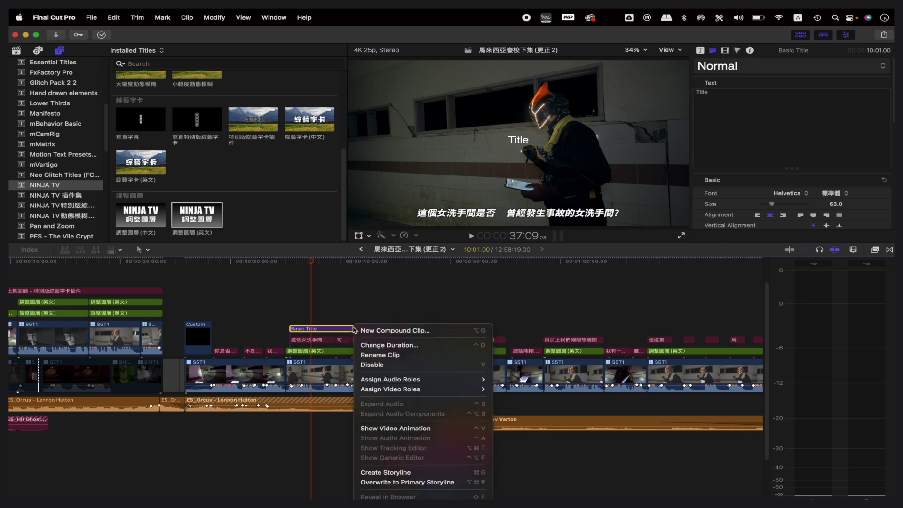
mouse_move(386, 389)
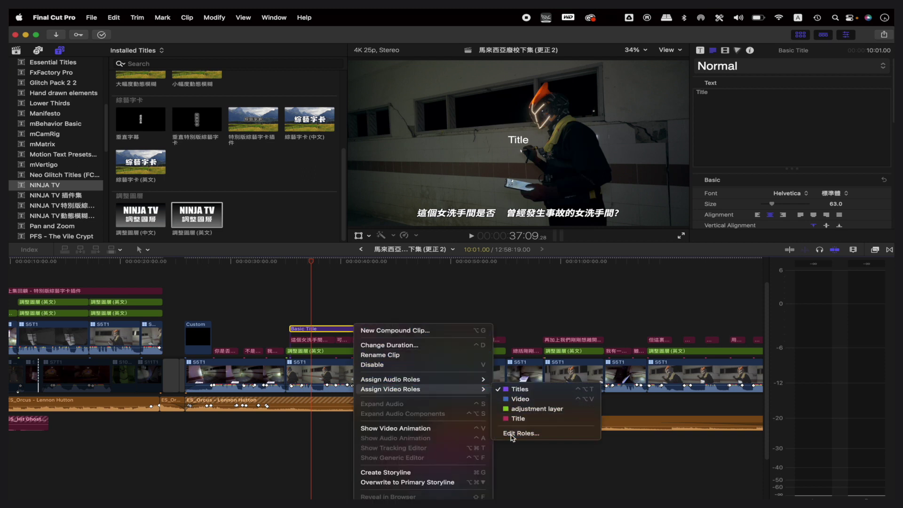
left_click(513, 433)
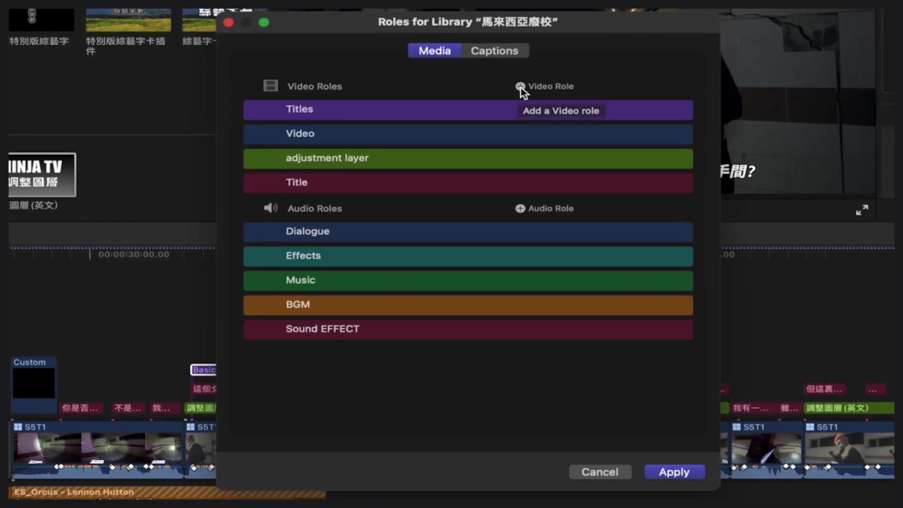
left_click(515, 97)
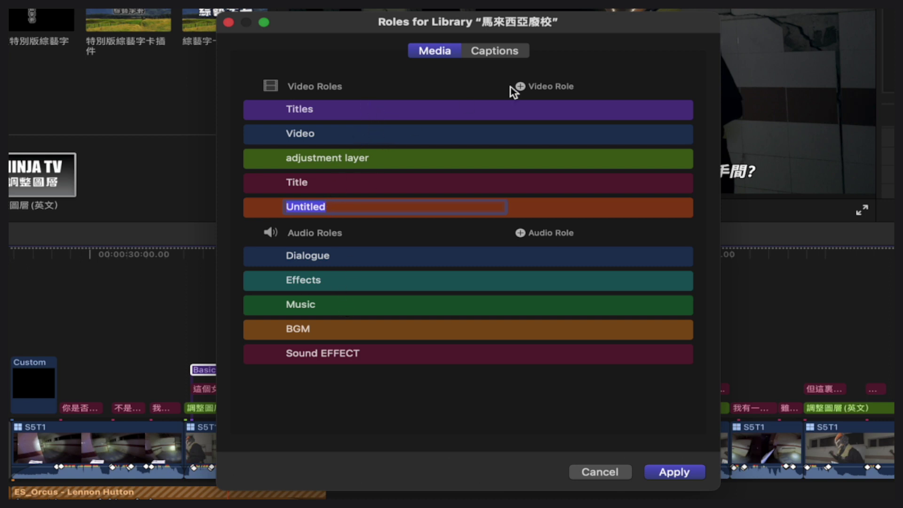
double_click(334, 207)
type("圖層")
key("Return")
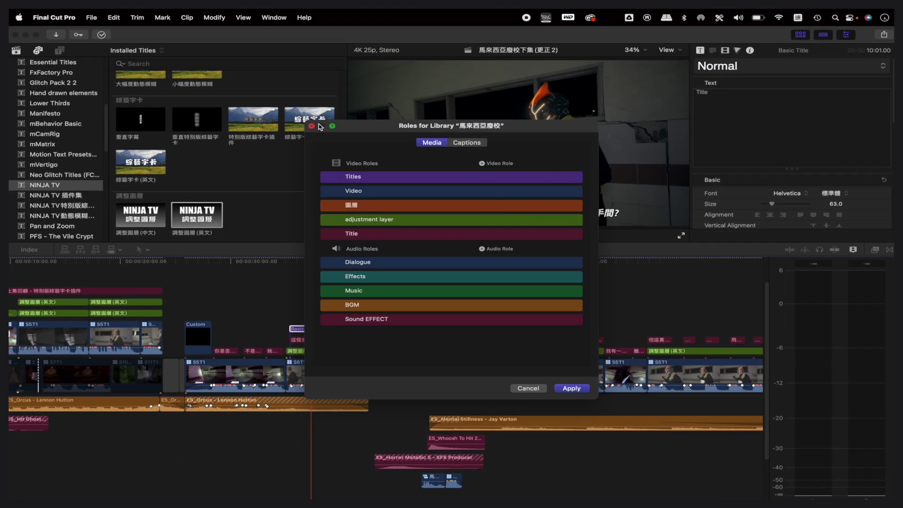
left_click(312, 126)
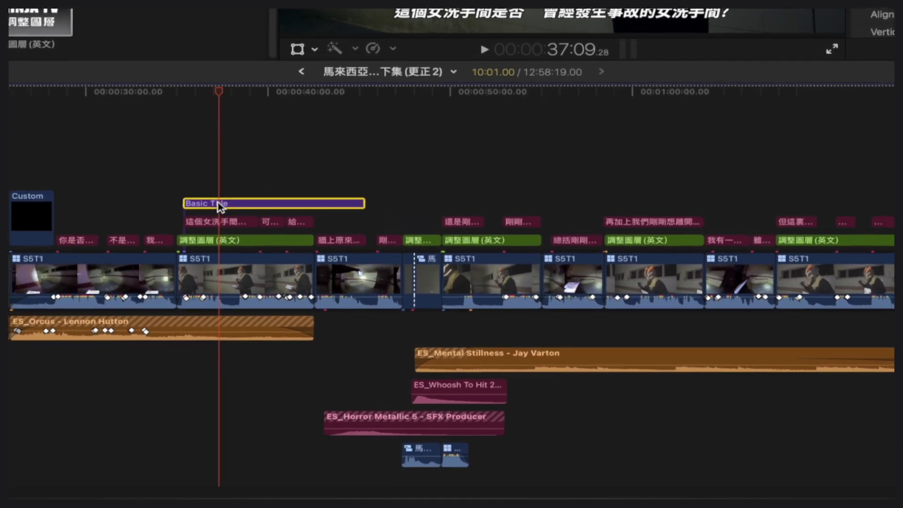
right_click(210, 194)
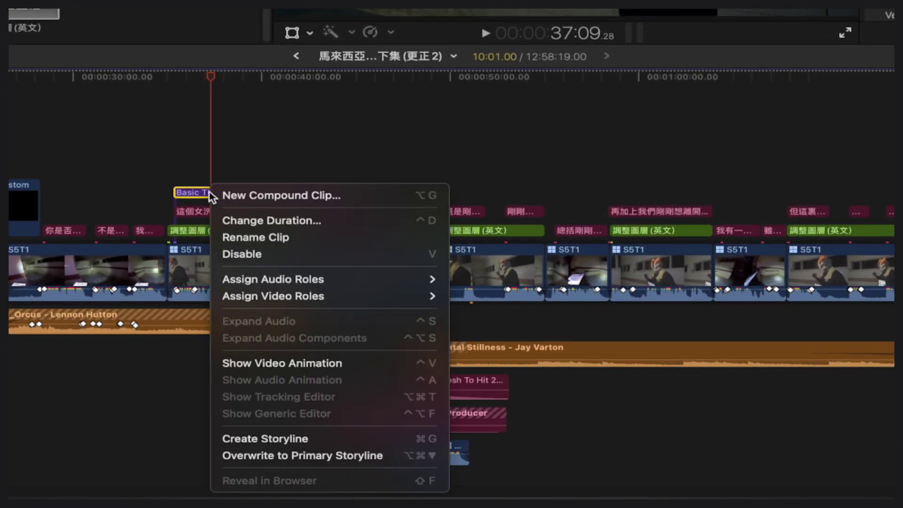
mouse_move(290, 295)
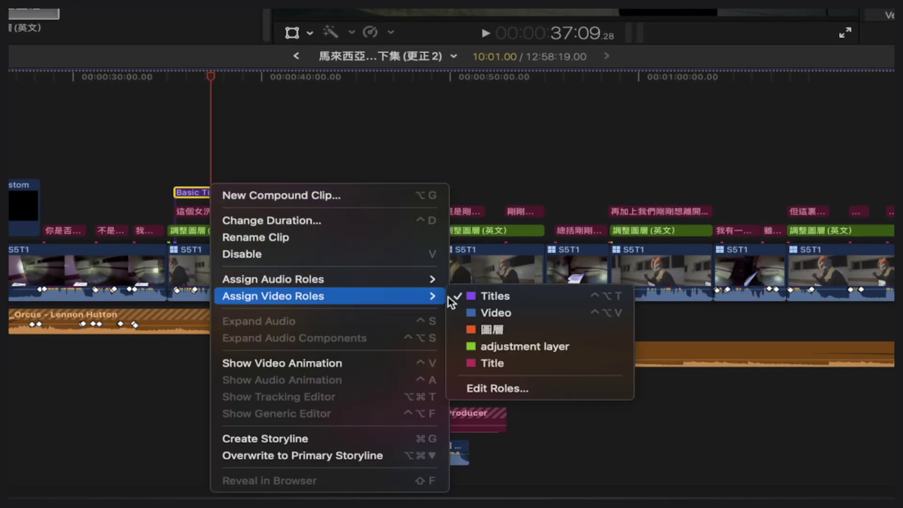
left_click(473, 331)
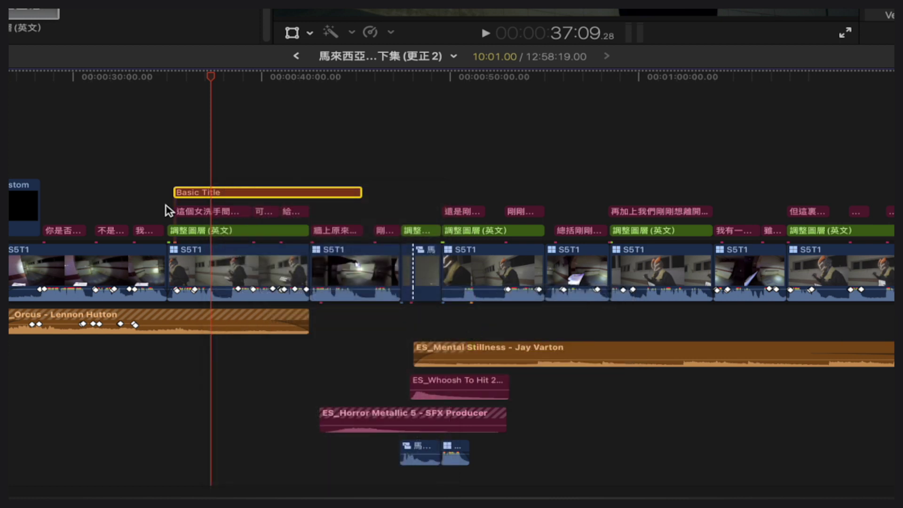
left_click(238, 182)
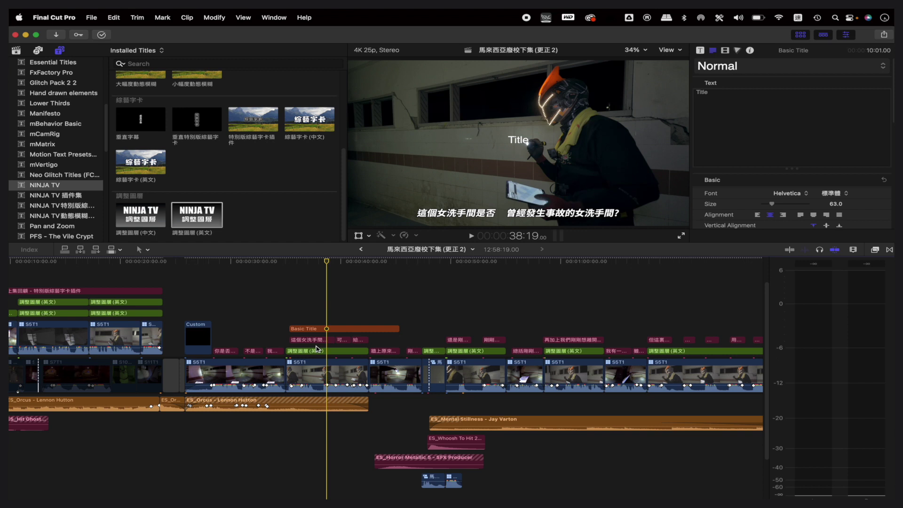
key("super+minus")
key("super+minus")
key("super+minus")
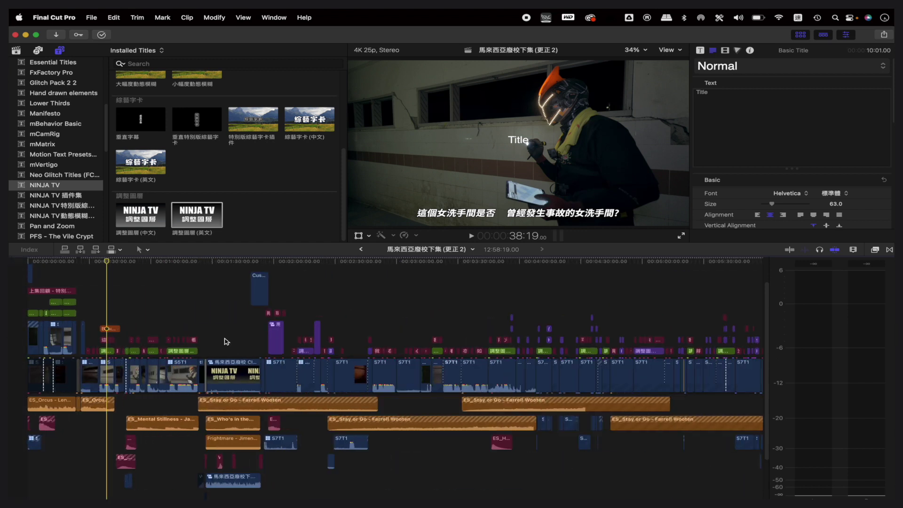
scroll(301, 367, "down", 2)
left_click(295, 377)
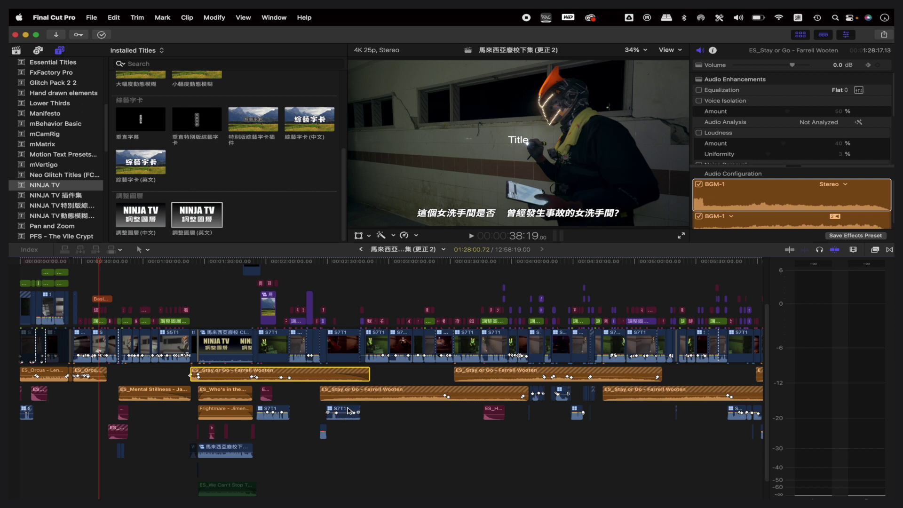
left_click(349, 410)
left_click(227, 432)
scroll(289, 346, "right", 3)
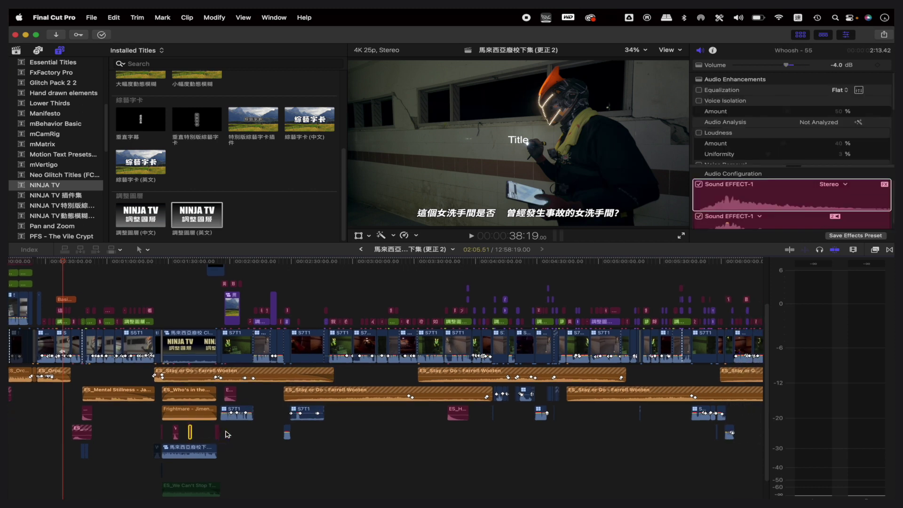
left_click_drag(363, 356, 364, 358)
left_click(185, 322)
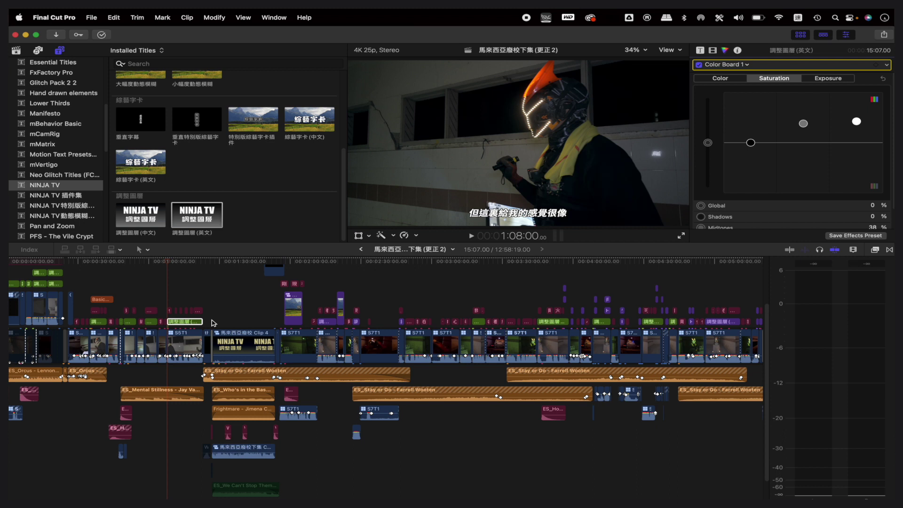
scroll(213, 322, "up", 3)
scroll(213, 323, "left", 1)
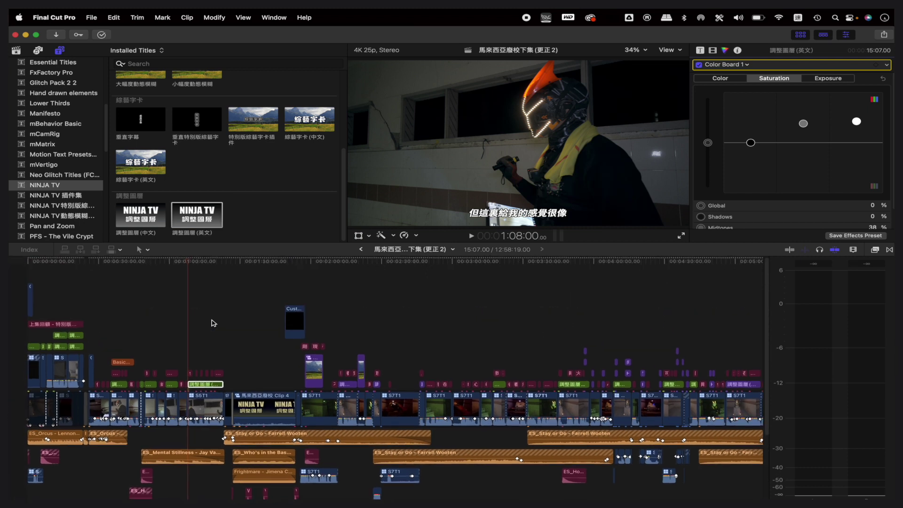
Show the Libraries sidebar, then select and expand the 馬來西亞廢校 library to view its properties
left_click(16, 51)
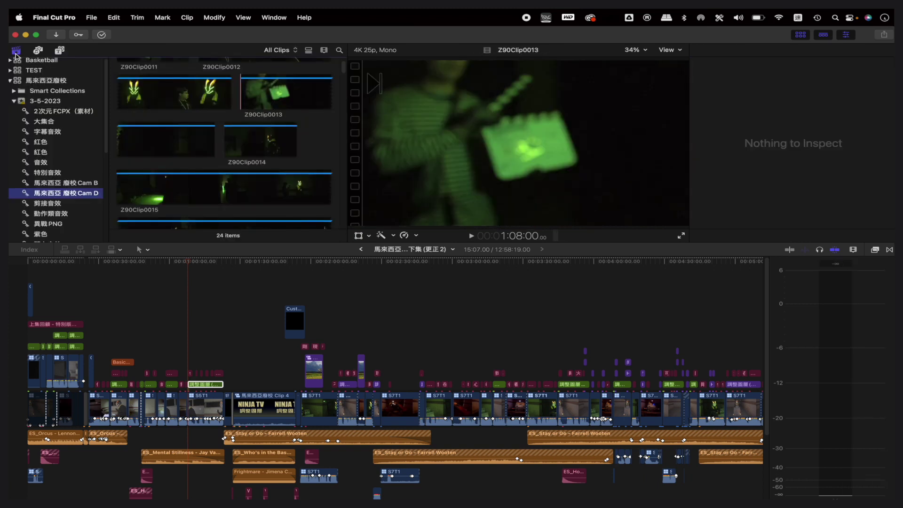
left_click(11, 82)
left_click(11, 82)
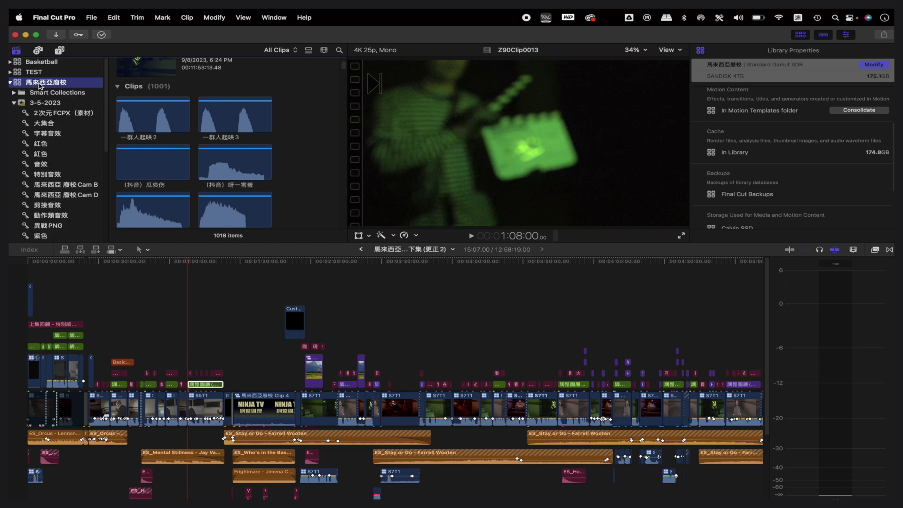
Open Get Info for the 馬來西亞廢校 library in Finder and read its 175.07 GB size
left_click(62, 470)
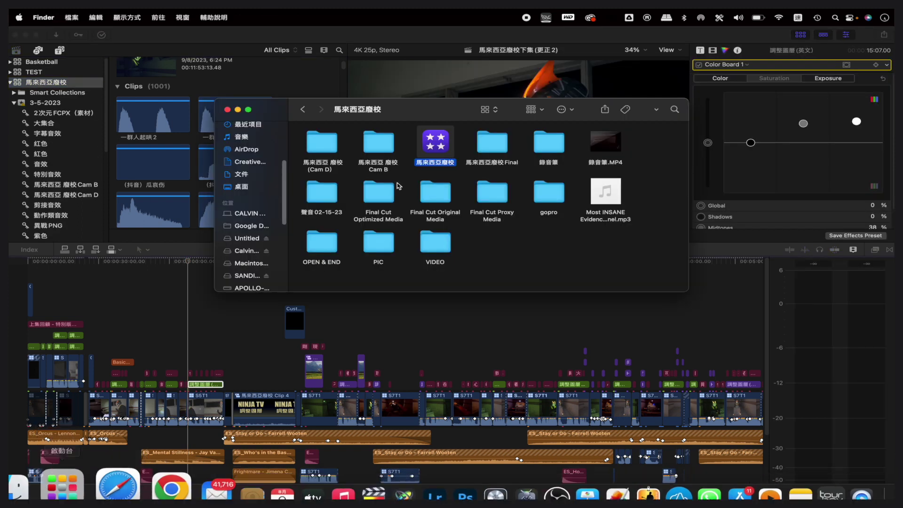
right_click(430, 157)
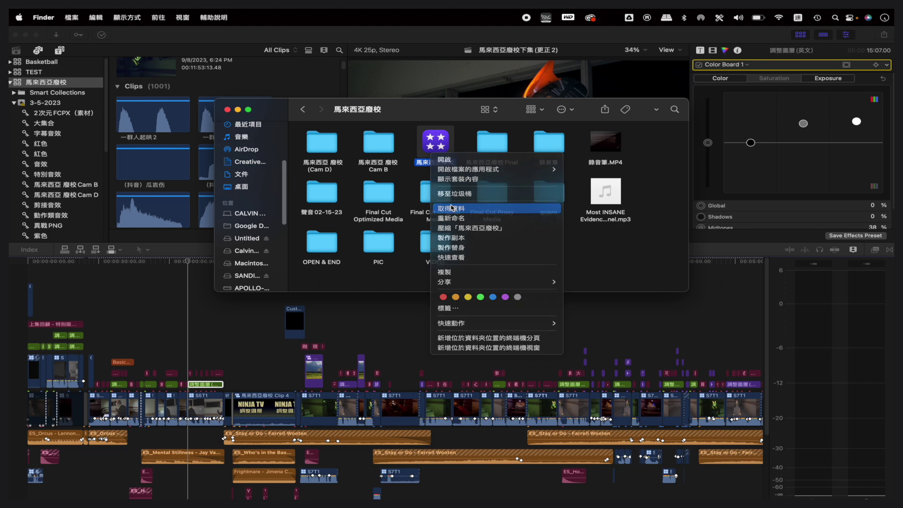
left_click(450, 207)
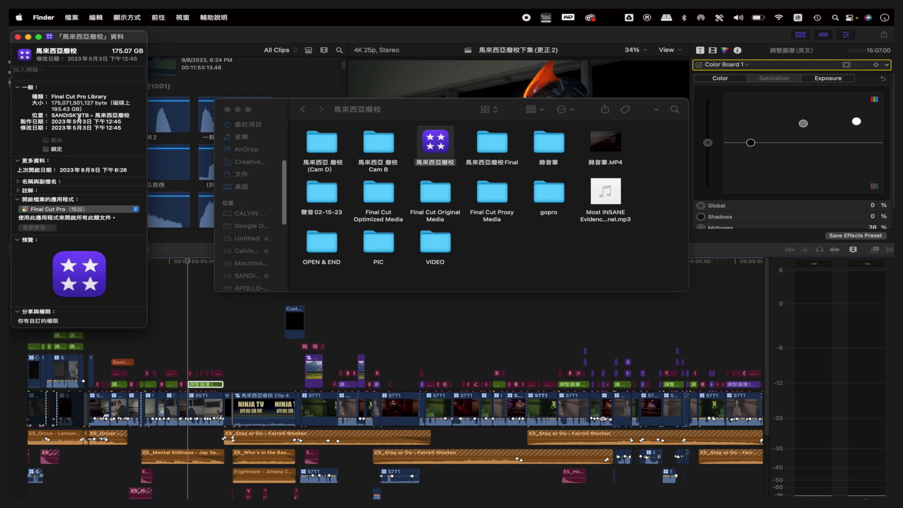
Return to the 馬來西亞廢校 folder on SANDISK 4TB, reselect the library, and close its info and the Finder window
left_click(303, 109)
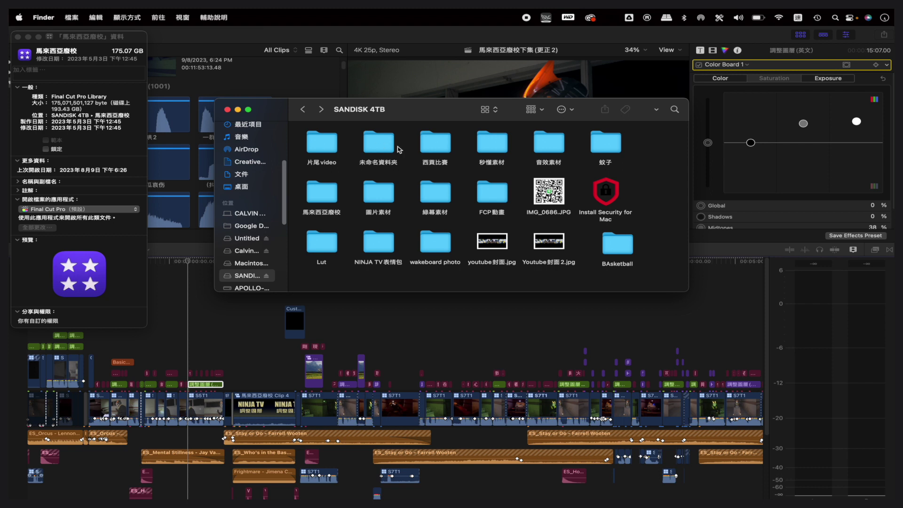
left_click(332, 190)
double_click(333, 189)
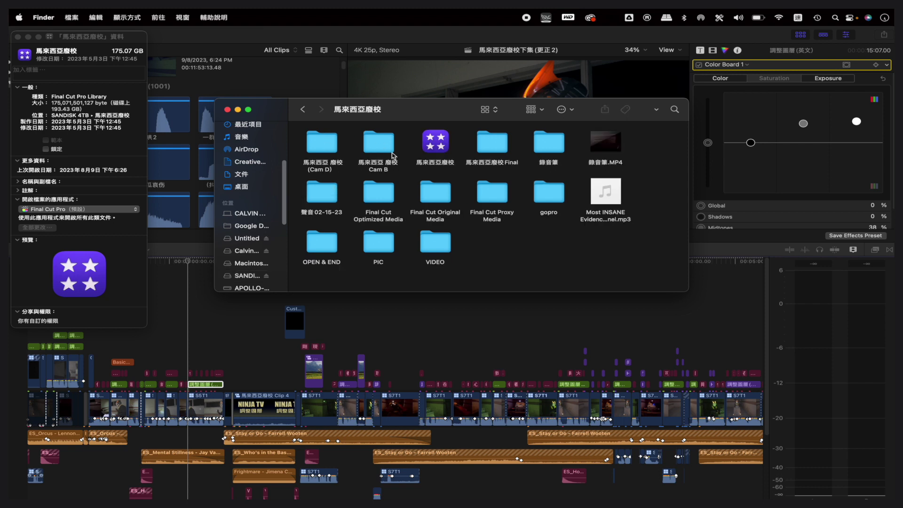
left_click(434, 147)
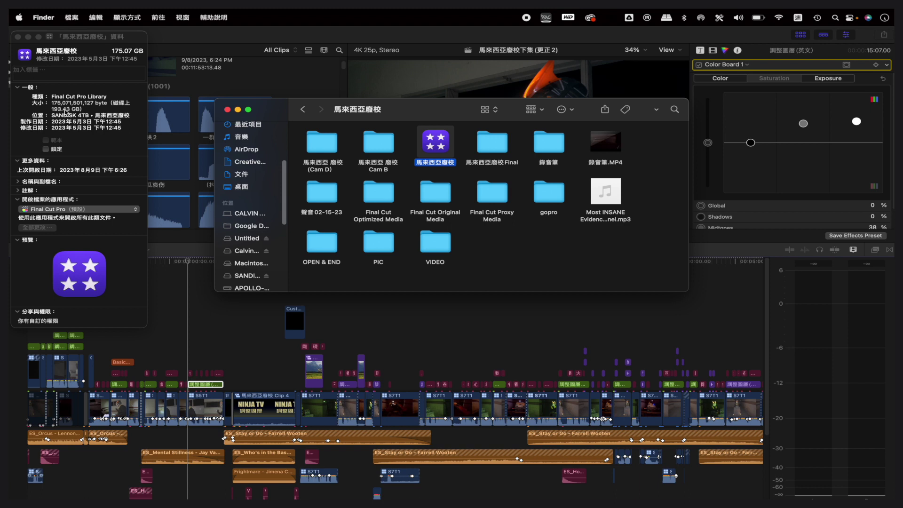
key("super+alt+i")
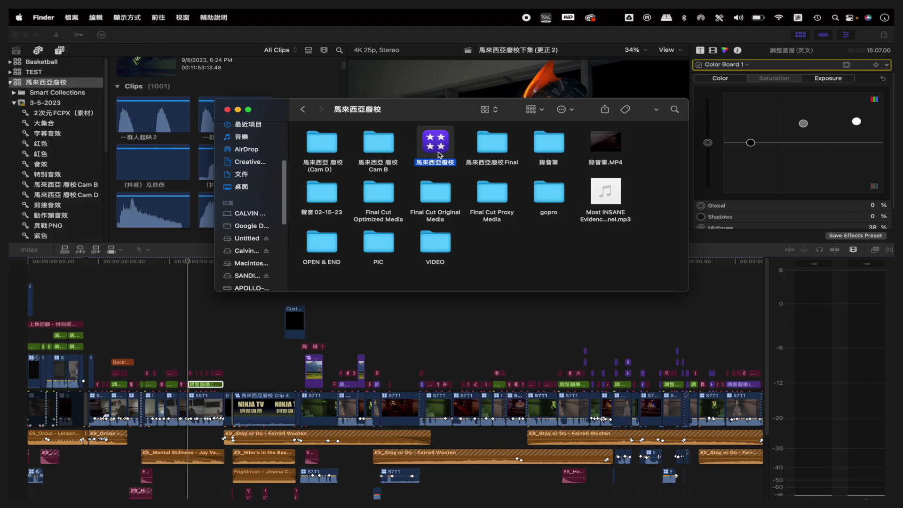
left_click(228, 110)
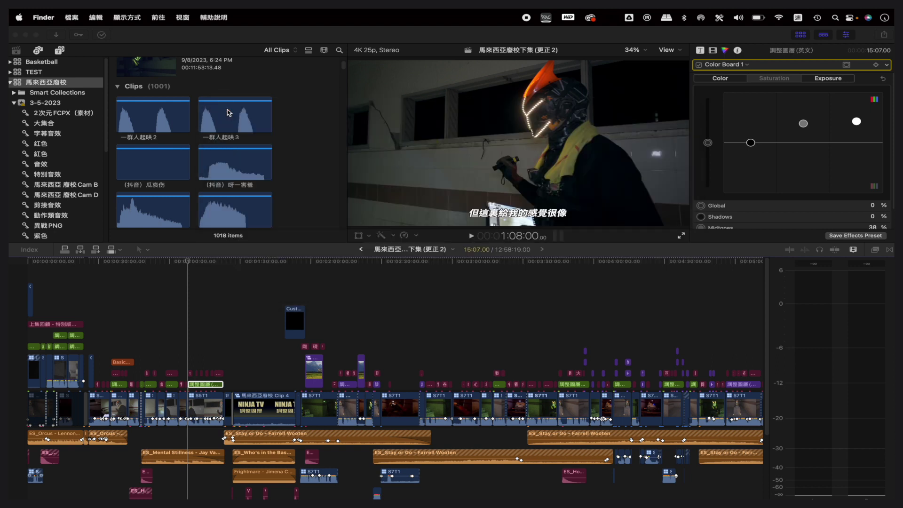
Delete all render files of the 馬來西亞廢校 library via Delete Generated Library Files, leaving proxy media unchecked
left_click(71, 83)
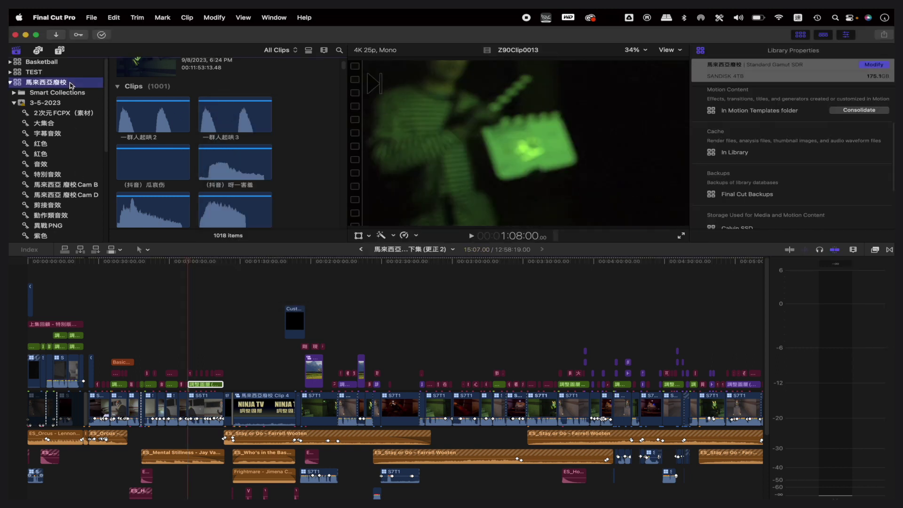
left_click(91, 17)
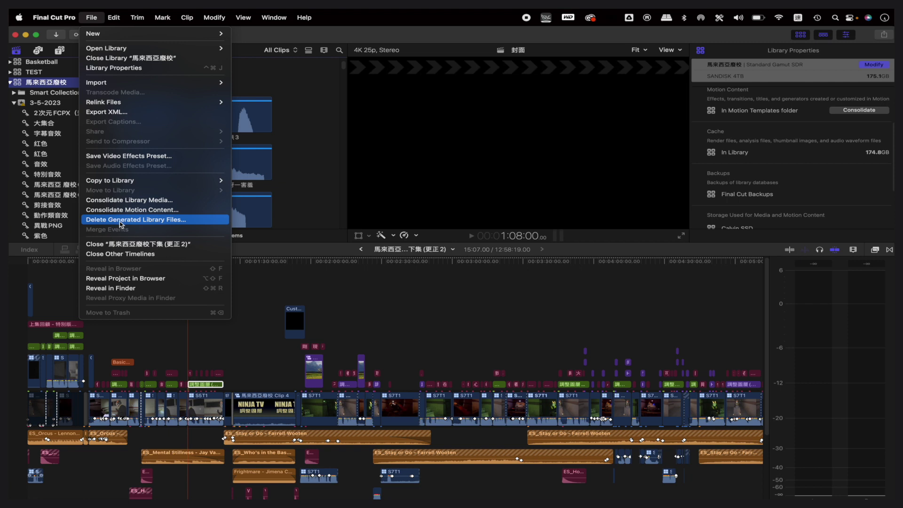
left_click(102, 223)
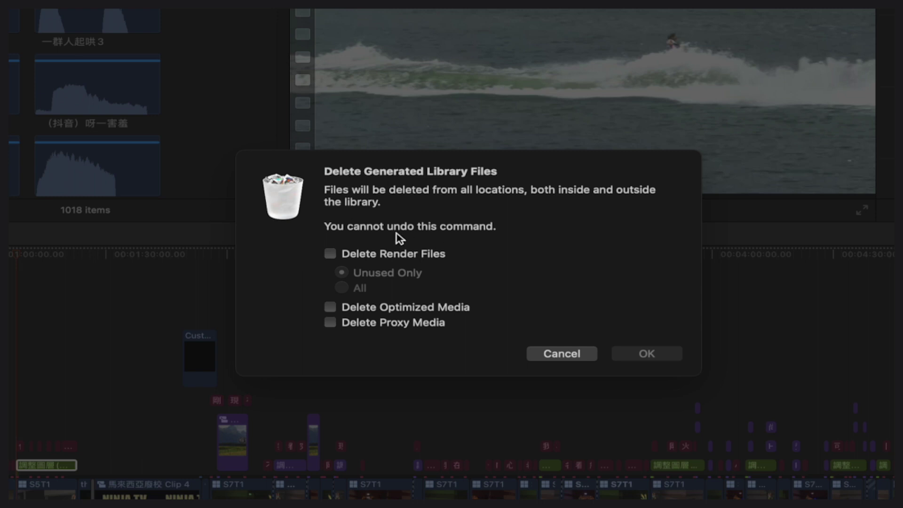
left_click(335, 255)
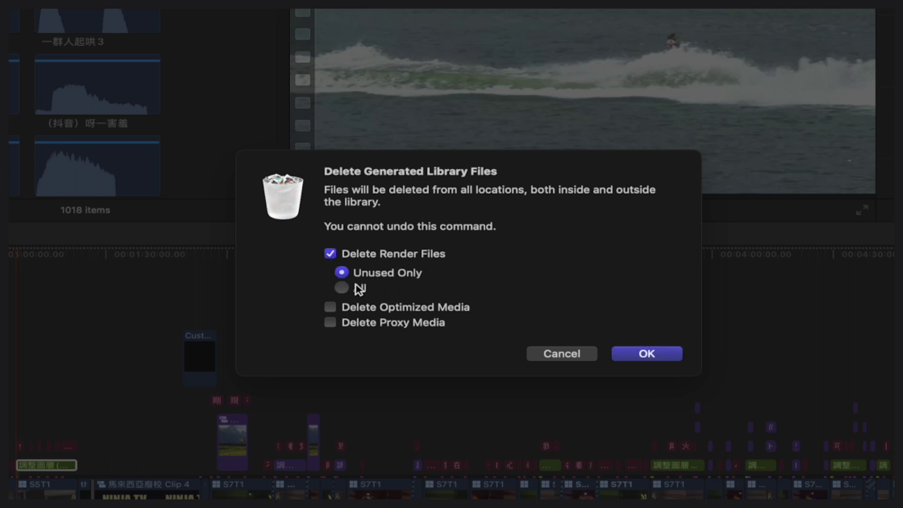
left_click(342, 287)
left_click(331, 323)
left_click(331, 324)
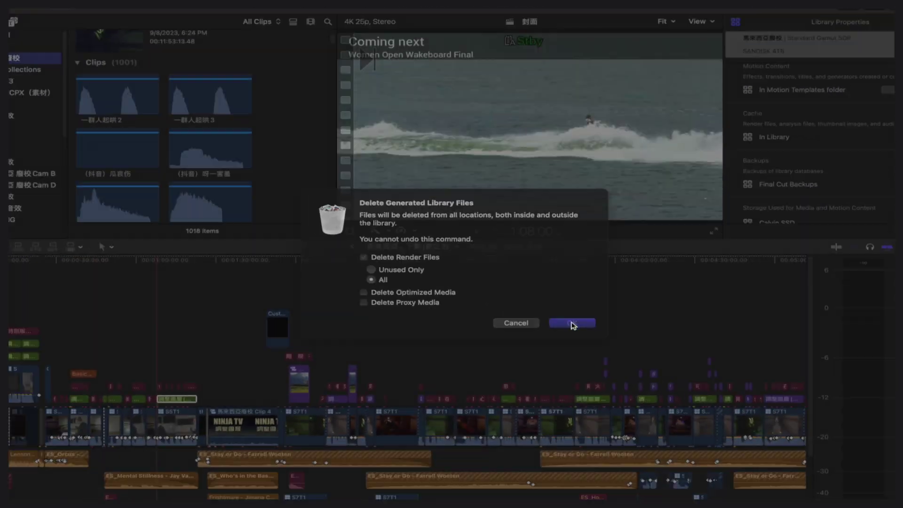
left_click(645, 353)
Reopen Get Info on the library in SANDISK 4TB > 馬來西亞廢校 to confirm it's now 1.85 GB
left_click(44, 476)
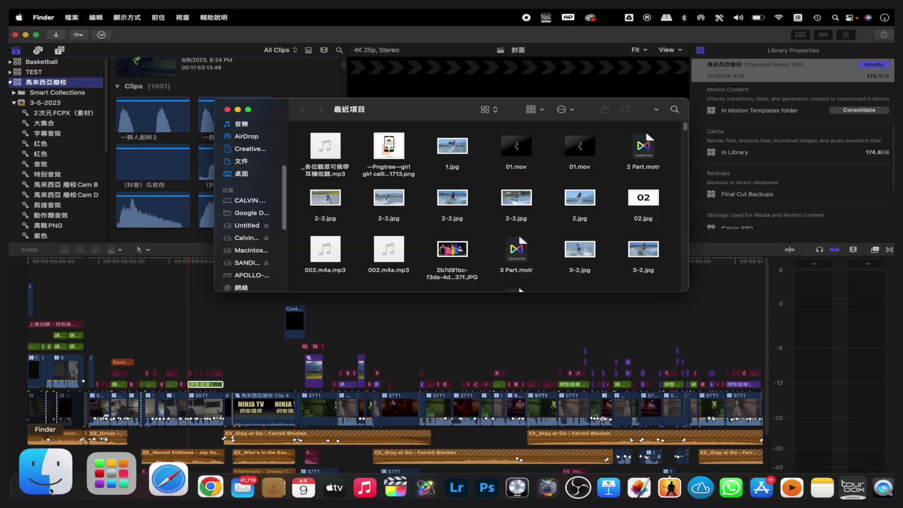
scroll(252, 188, "down", 5)
left_click(256, 174)
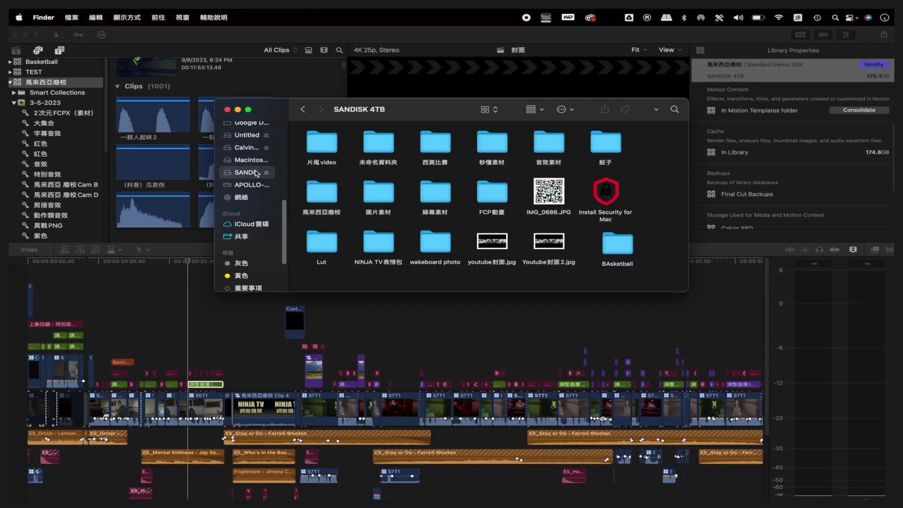
double_click(321, 193)
left_click(435, 141)
right_click(435, 143)
left_click(459, 206)
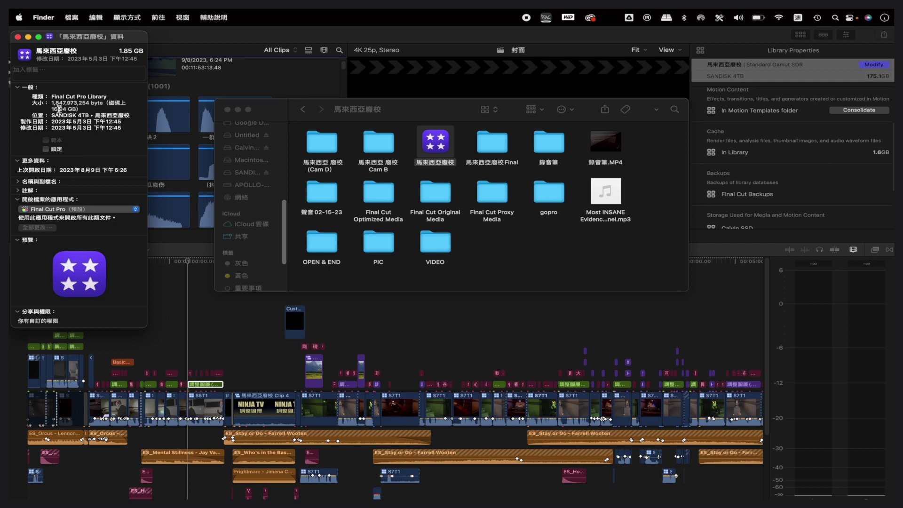
Show the desktop and select the Calvin SSD and SANDISK 4TB drive icons
key("F11")
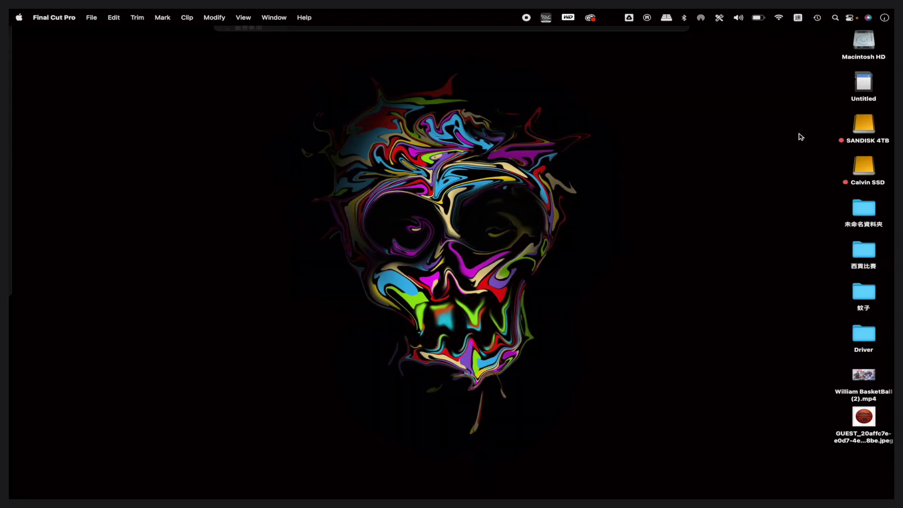
left_click(863, 172)
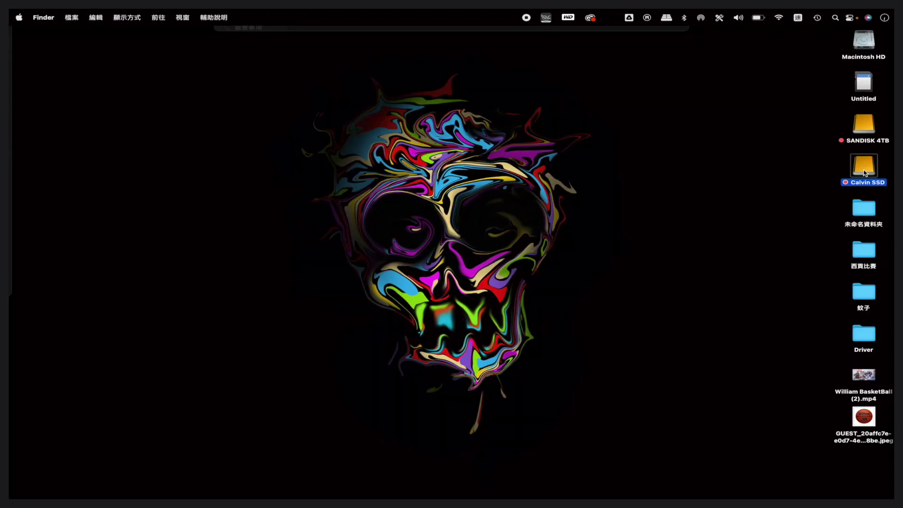
left_click(860, 129)
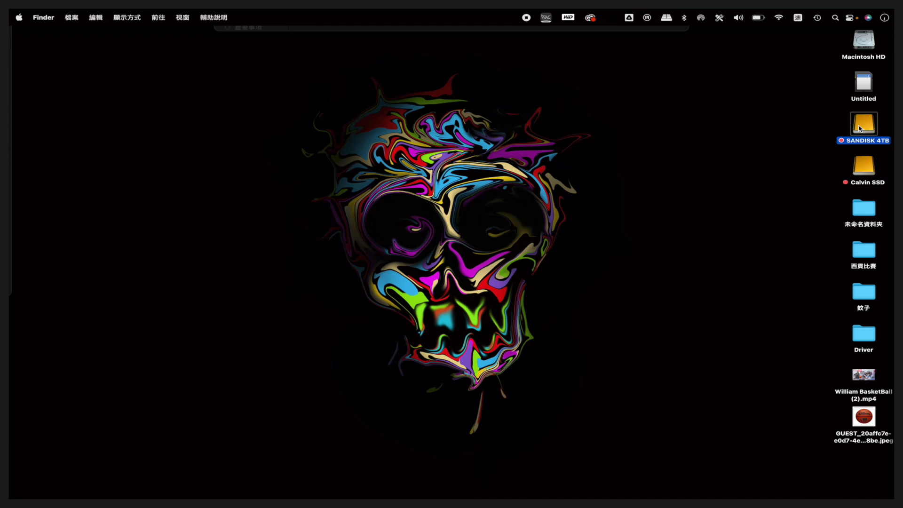